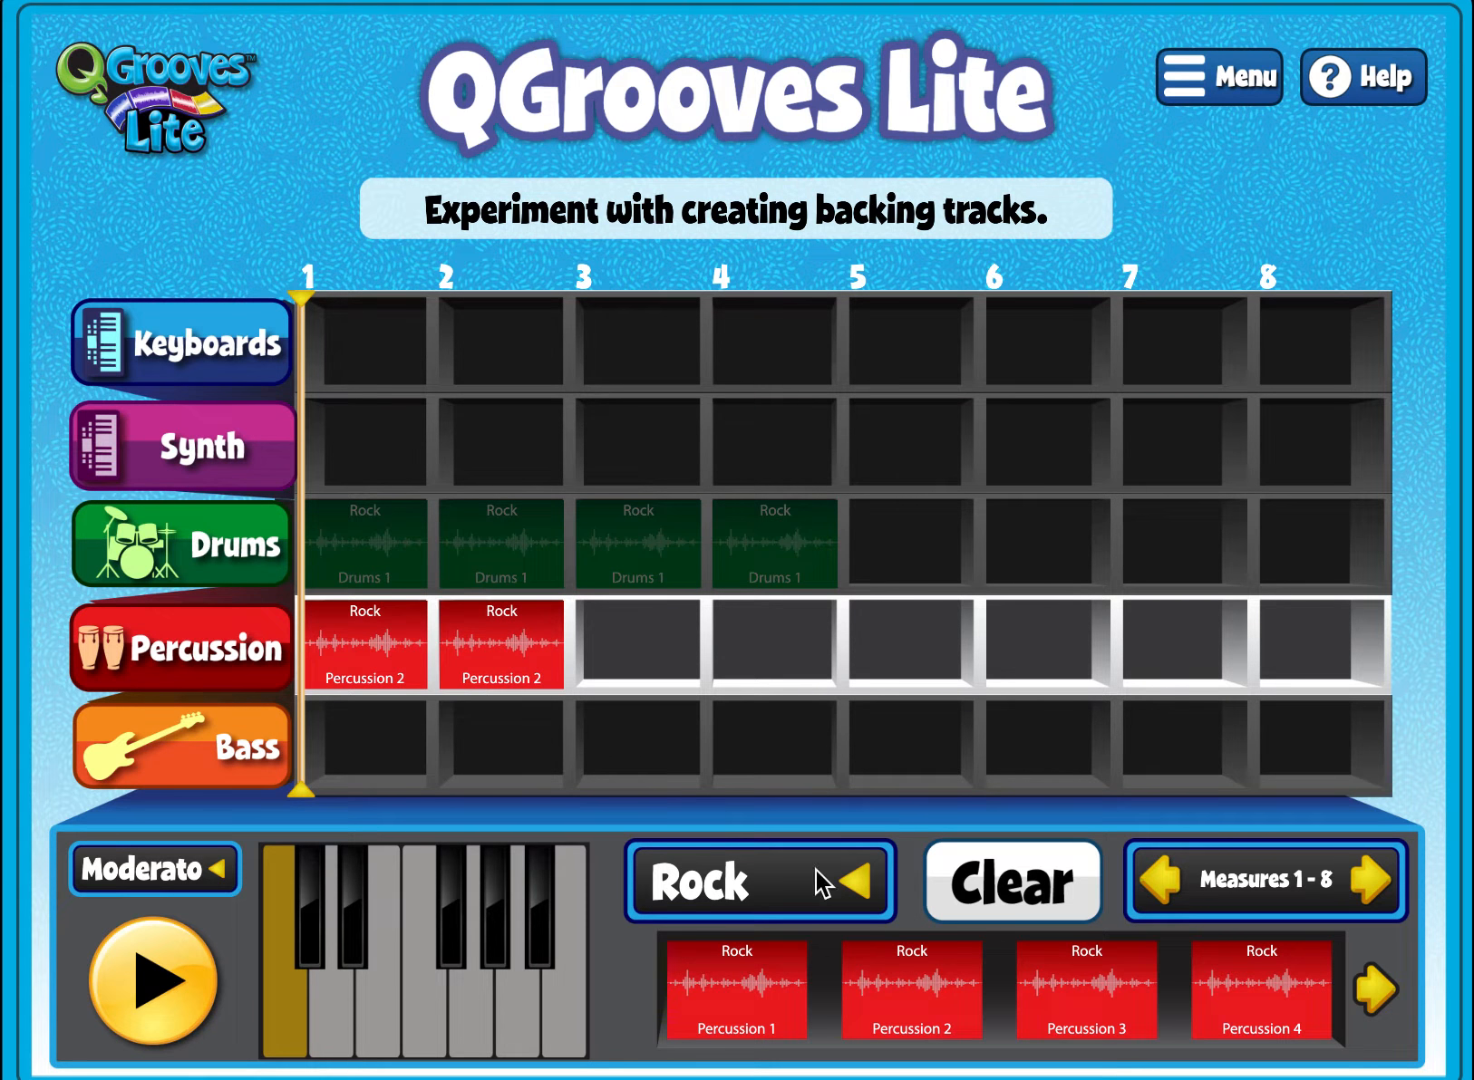
- Fill measures 3 and 4 of the Percussion track with Rock Percussion 2 loops and preview the playback
{"action": "left_click_drag", "start_coordinate": [925, 997], "coordinate": [655, 669]}
{"action": "left_click_drag", "start_coordinate": [946, 1005], "coordinate": [781, 668]}
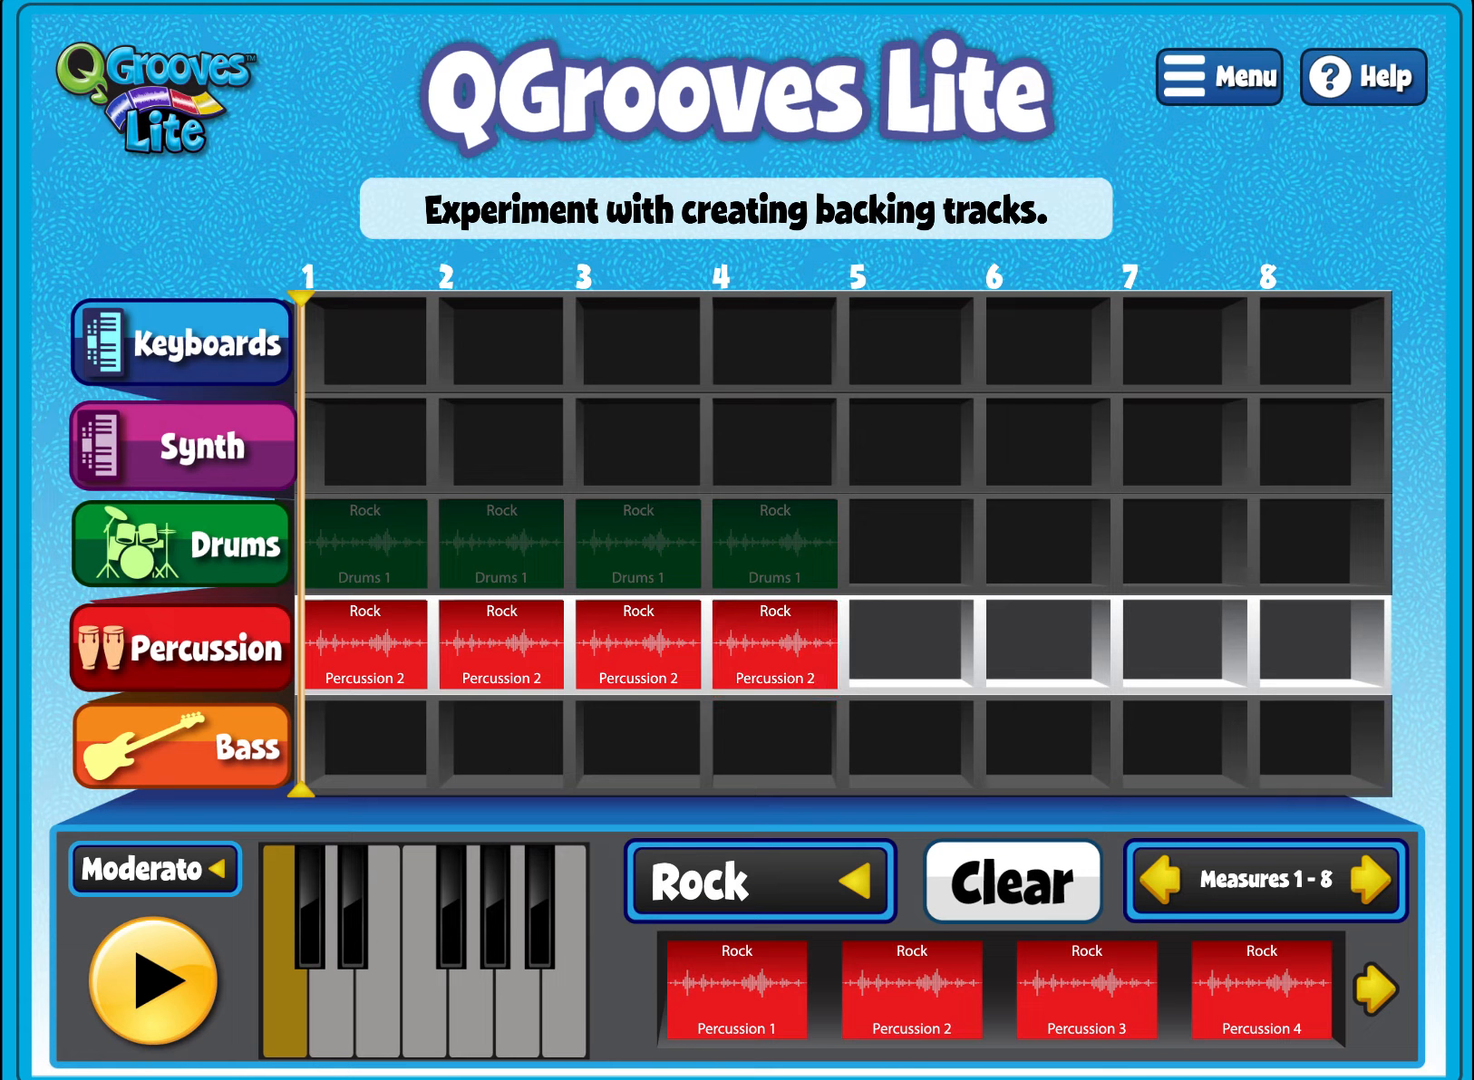
{"action": "left_click", "coordinate": [173, 996]}
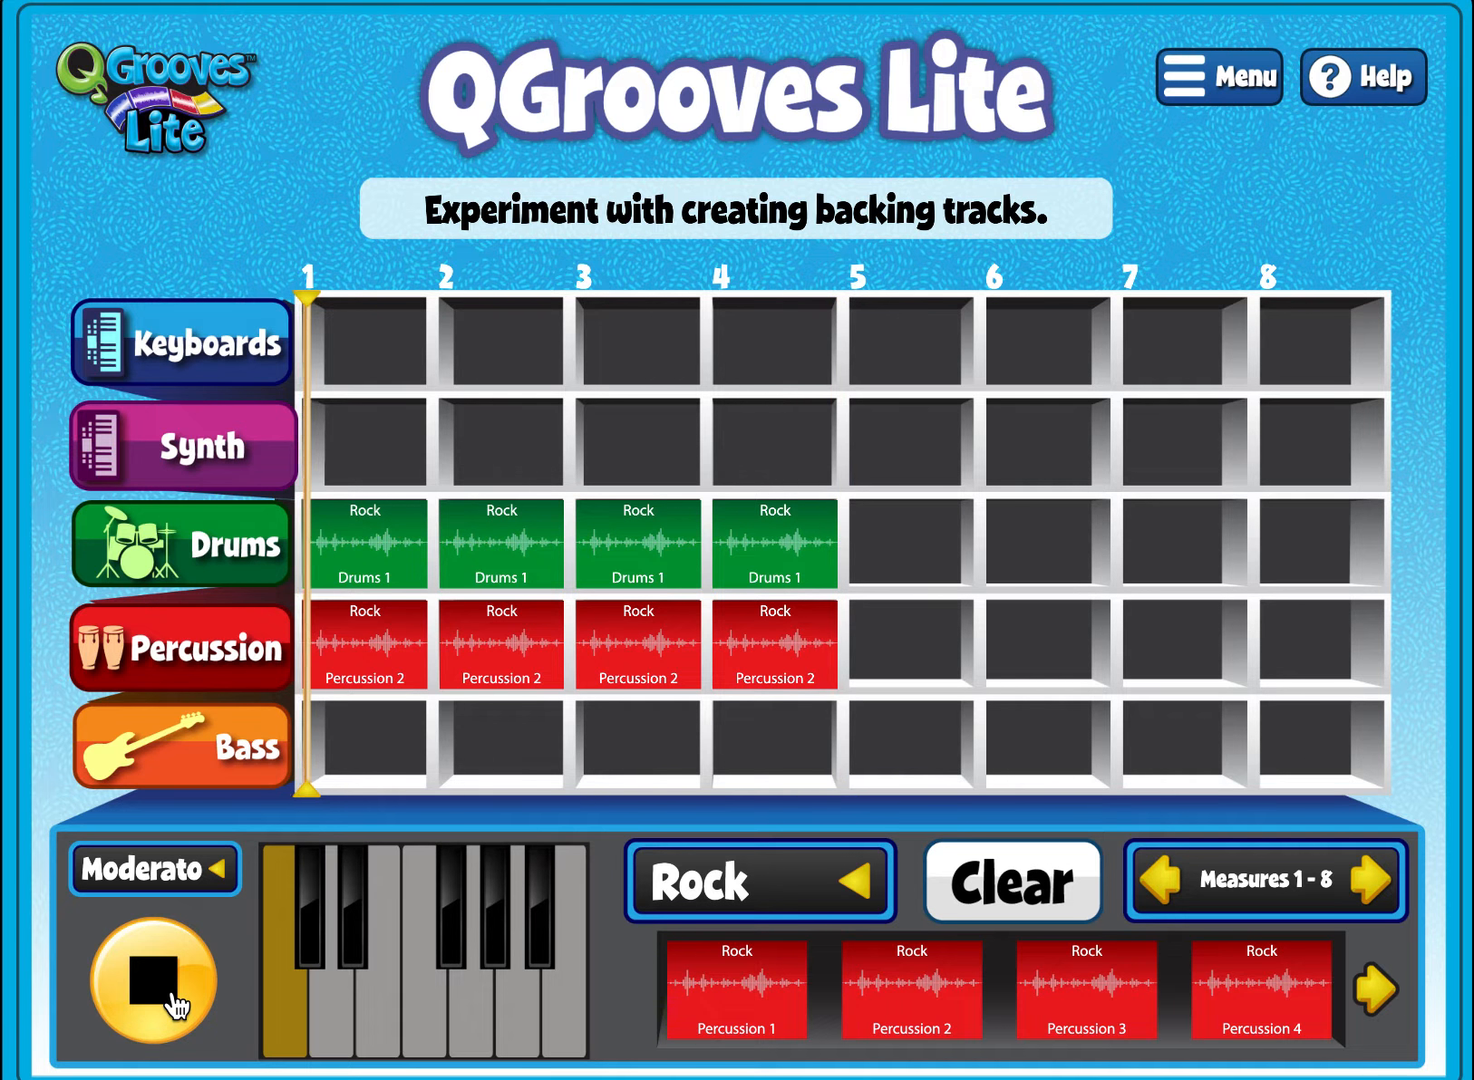
{"action": "left_click", "coordinate": [154, 981]}
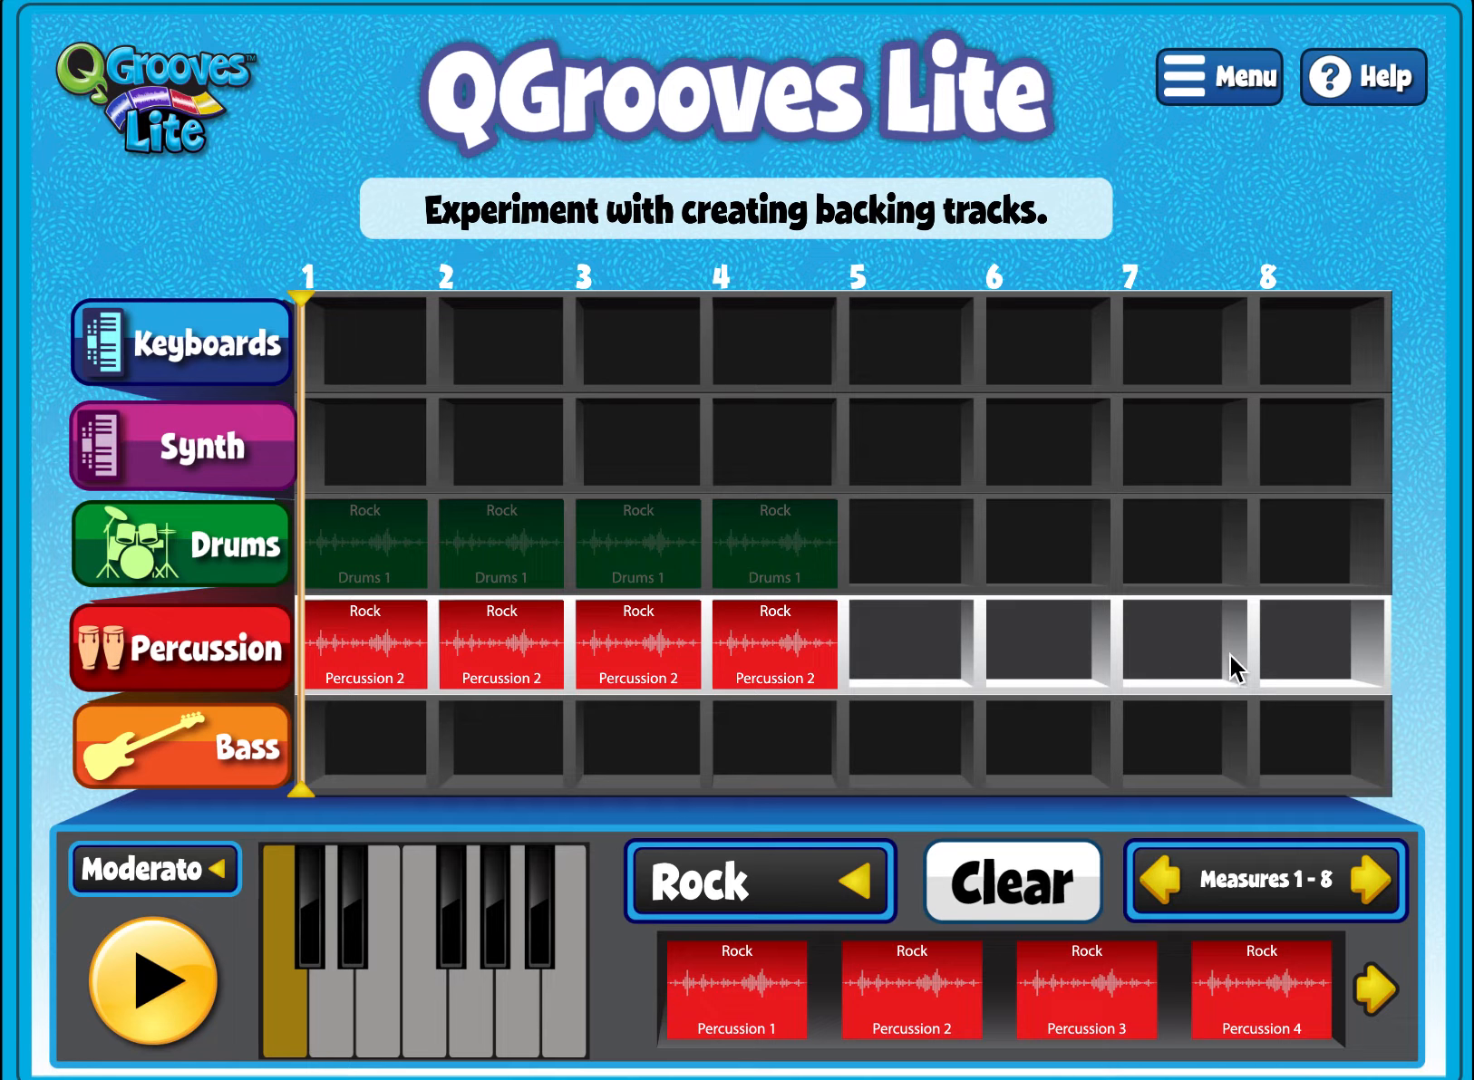
- Switch to the Bass track and place Bass 2 loops in C Major at measure 1 and F Major at measure 2
{"action": "left_click", "coordinate": [203, 783]}
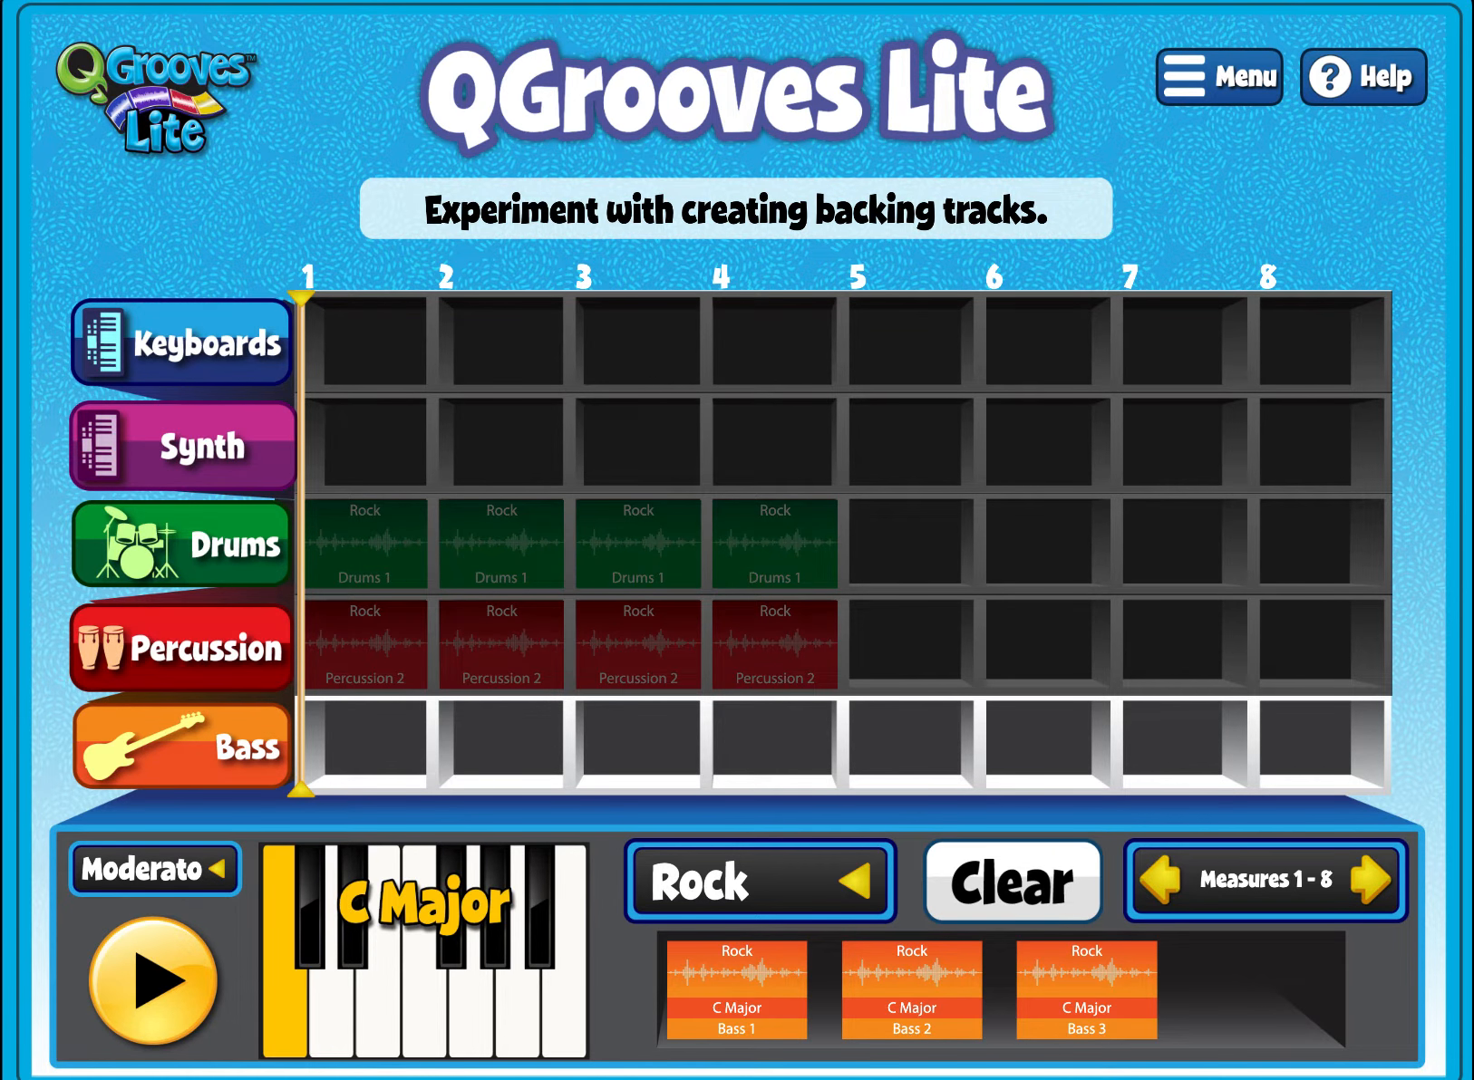
{"action": "left_click", "coordinate": [915, 1001]}
{"action": "left_click_drag", "start_coordinate": [916, 1001], "coordinate": [379, 761]}
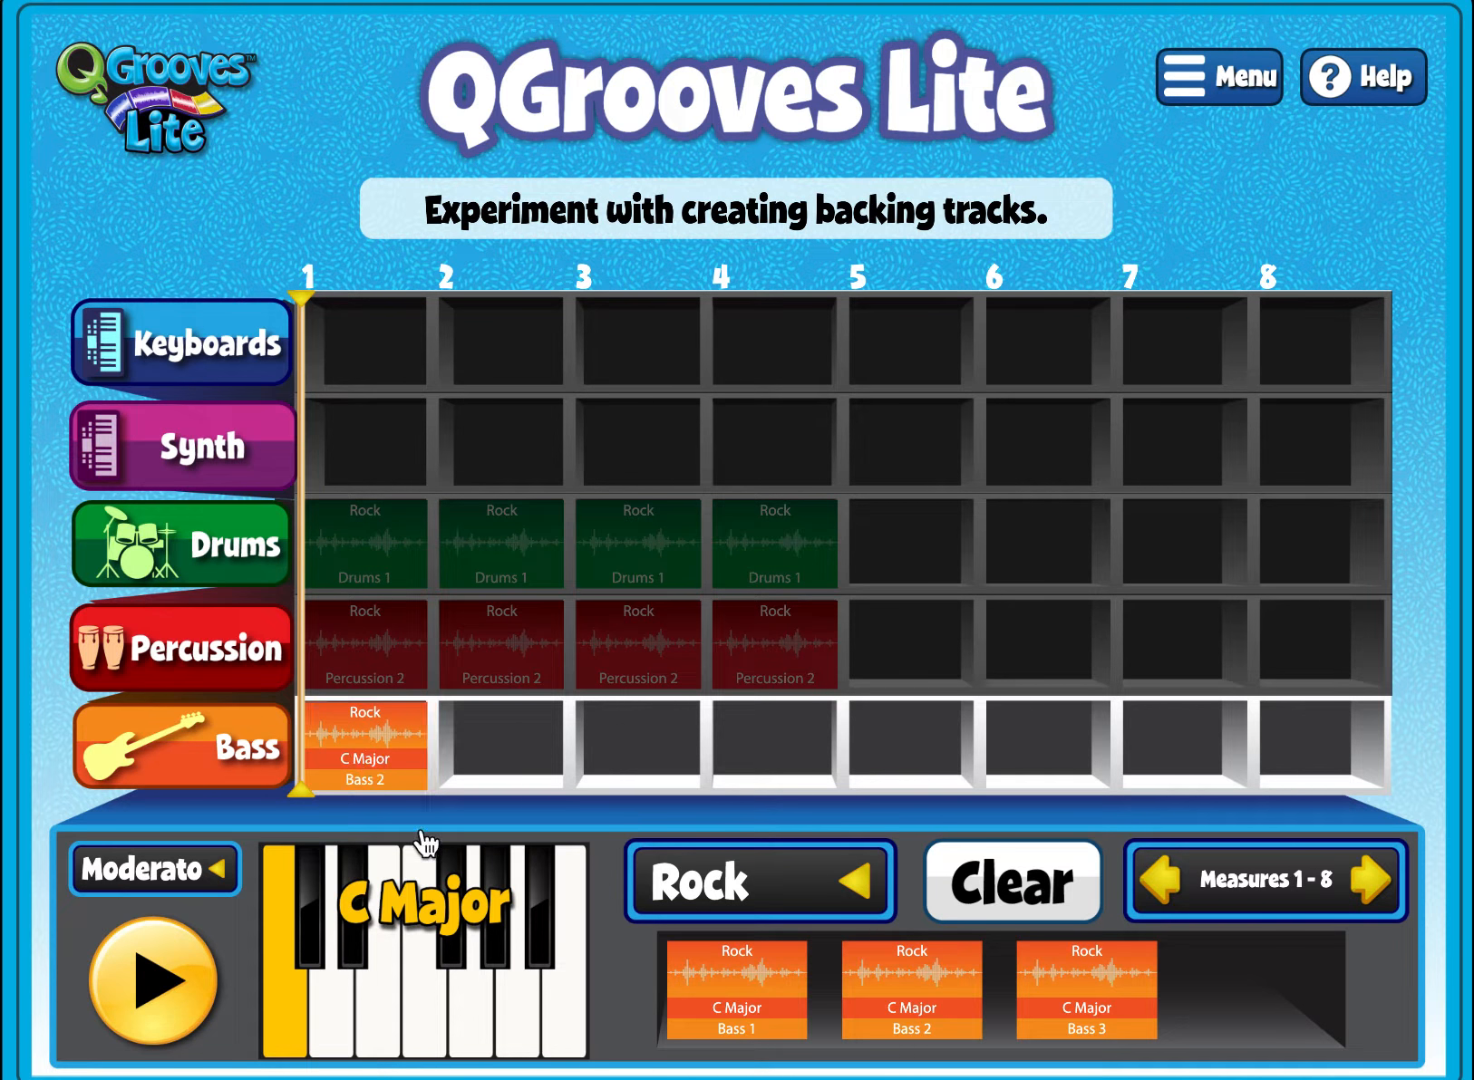
{"action": "left_click", "coordinate": [424, 1026]}
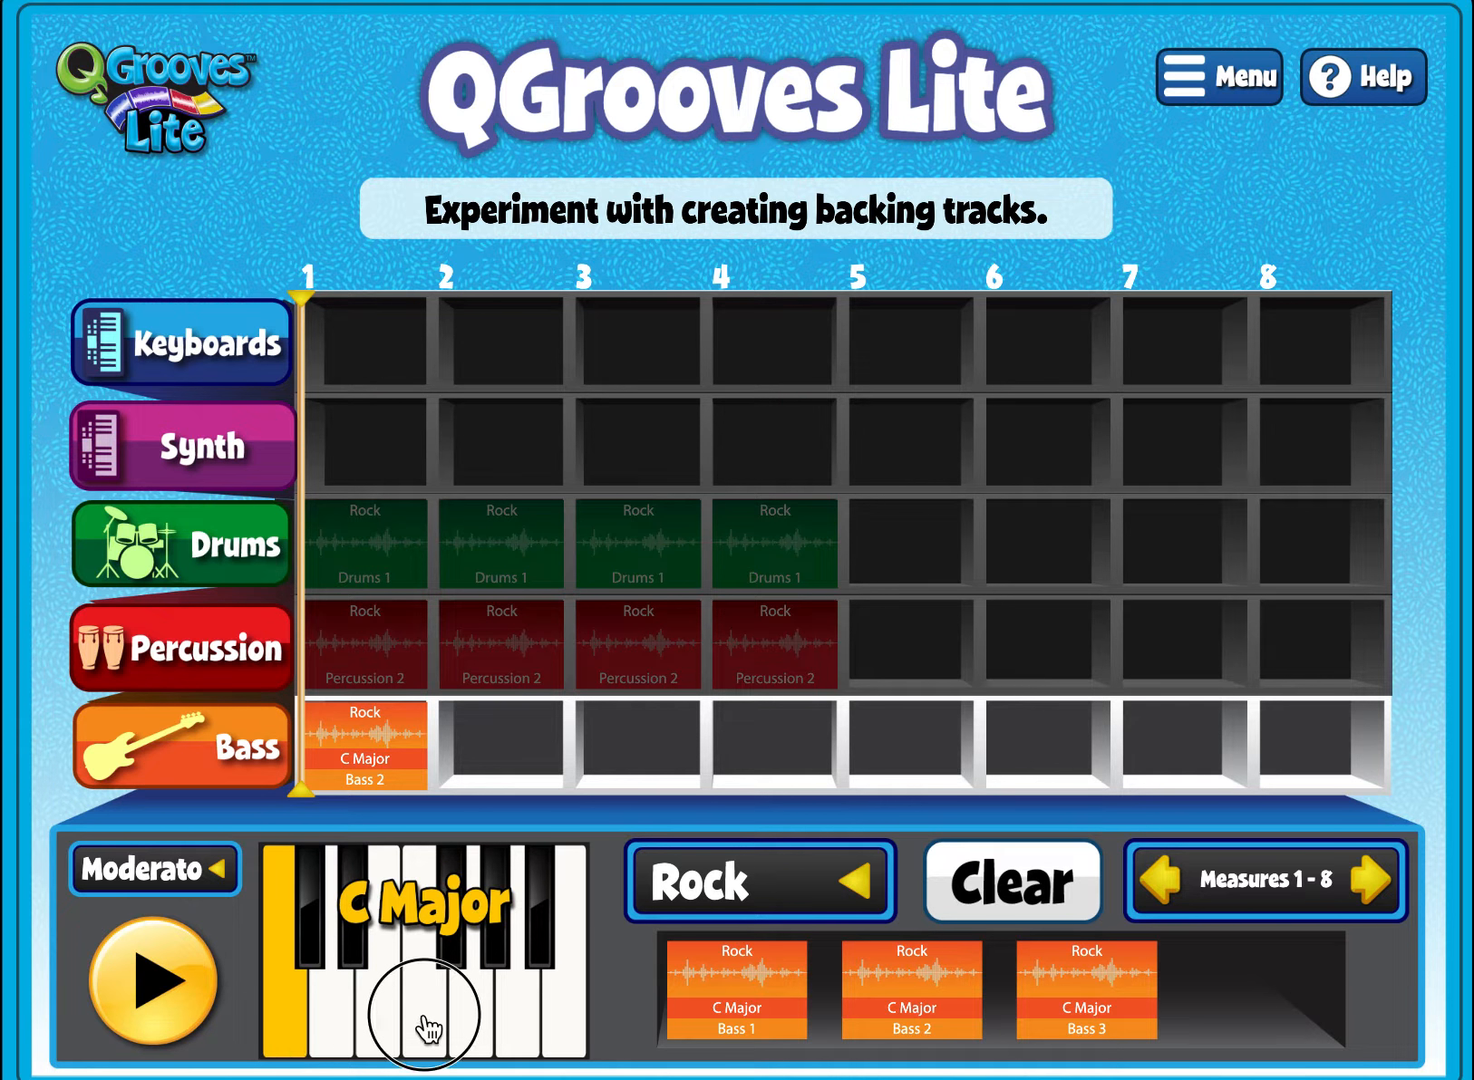
{"action": "left_click_drag", "start_coordinate": [926, 1017], "coordinate": [510, 757]}
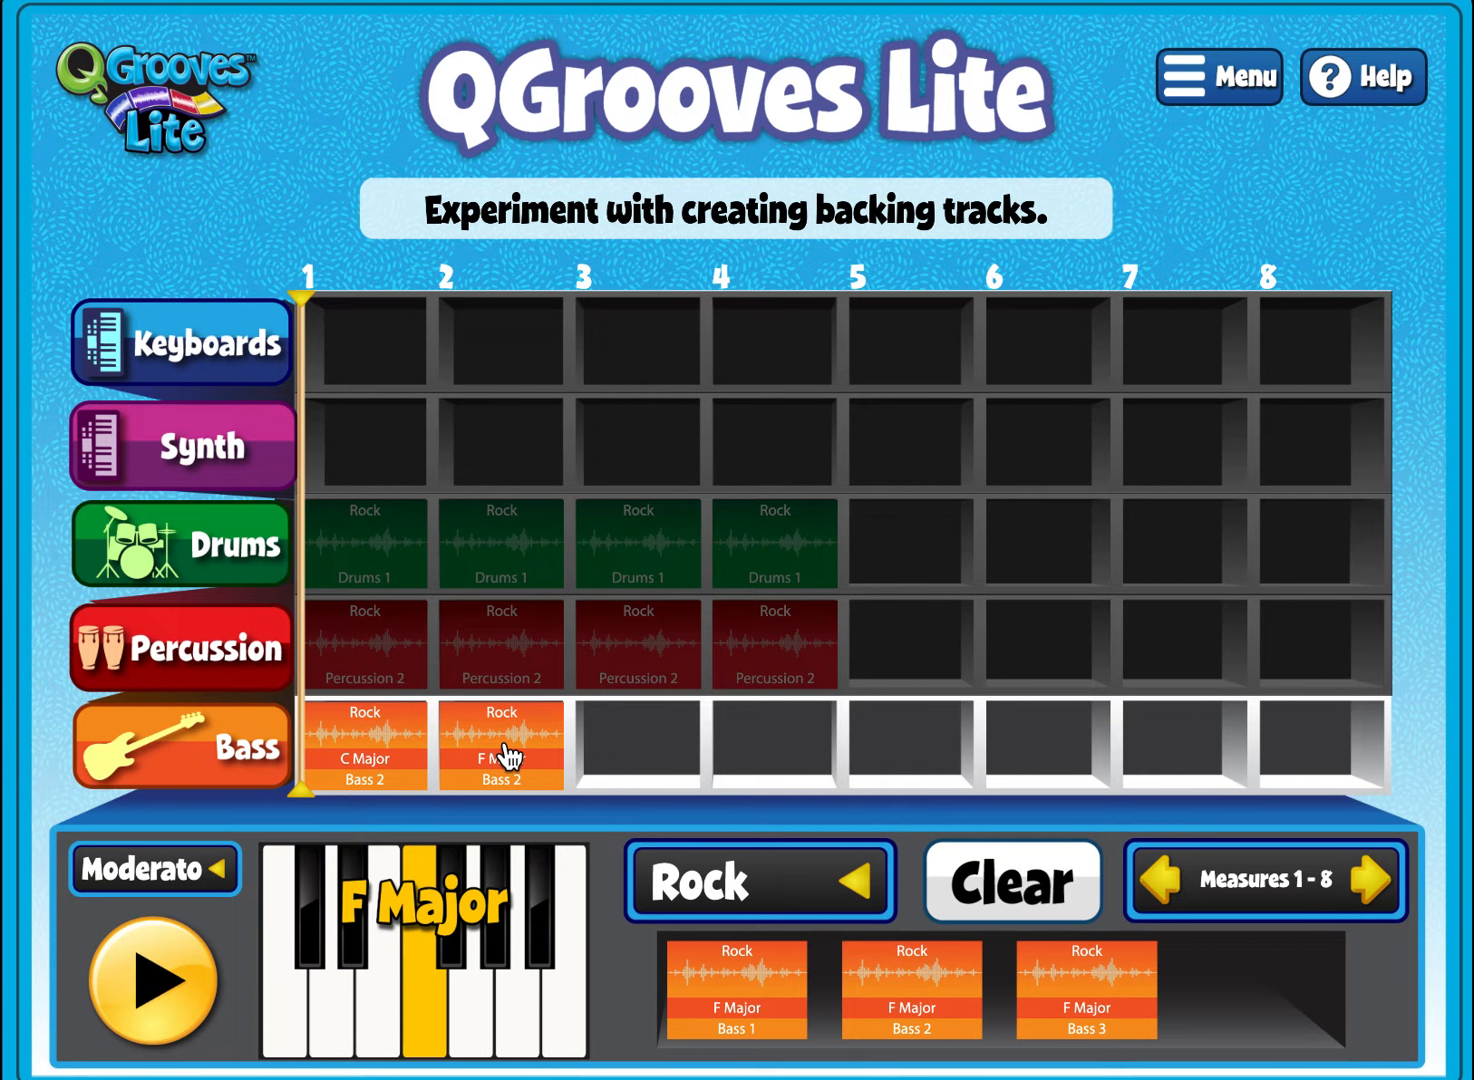
- Add Bass 2 loops in G Major at measure 3 and C Major at measure 4, then play the groove
{"action": "left_click", "coordinate": [472, 1004]}
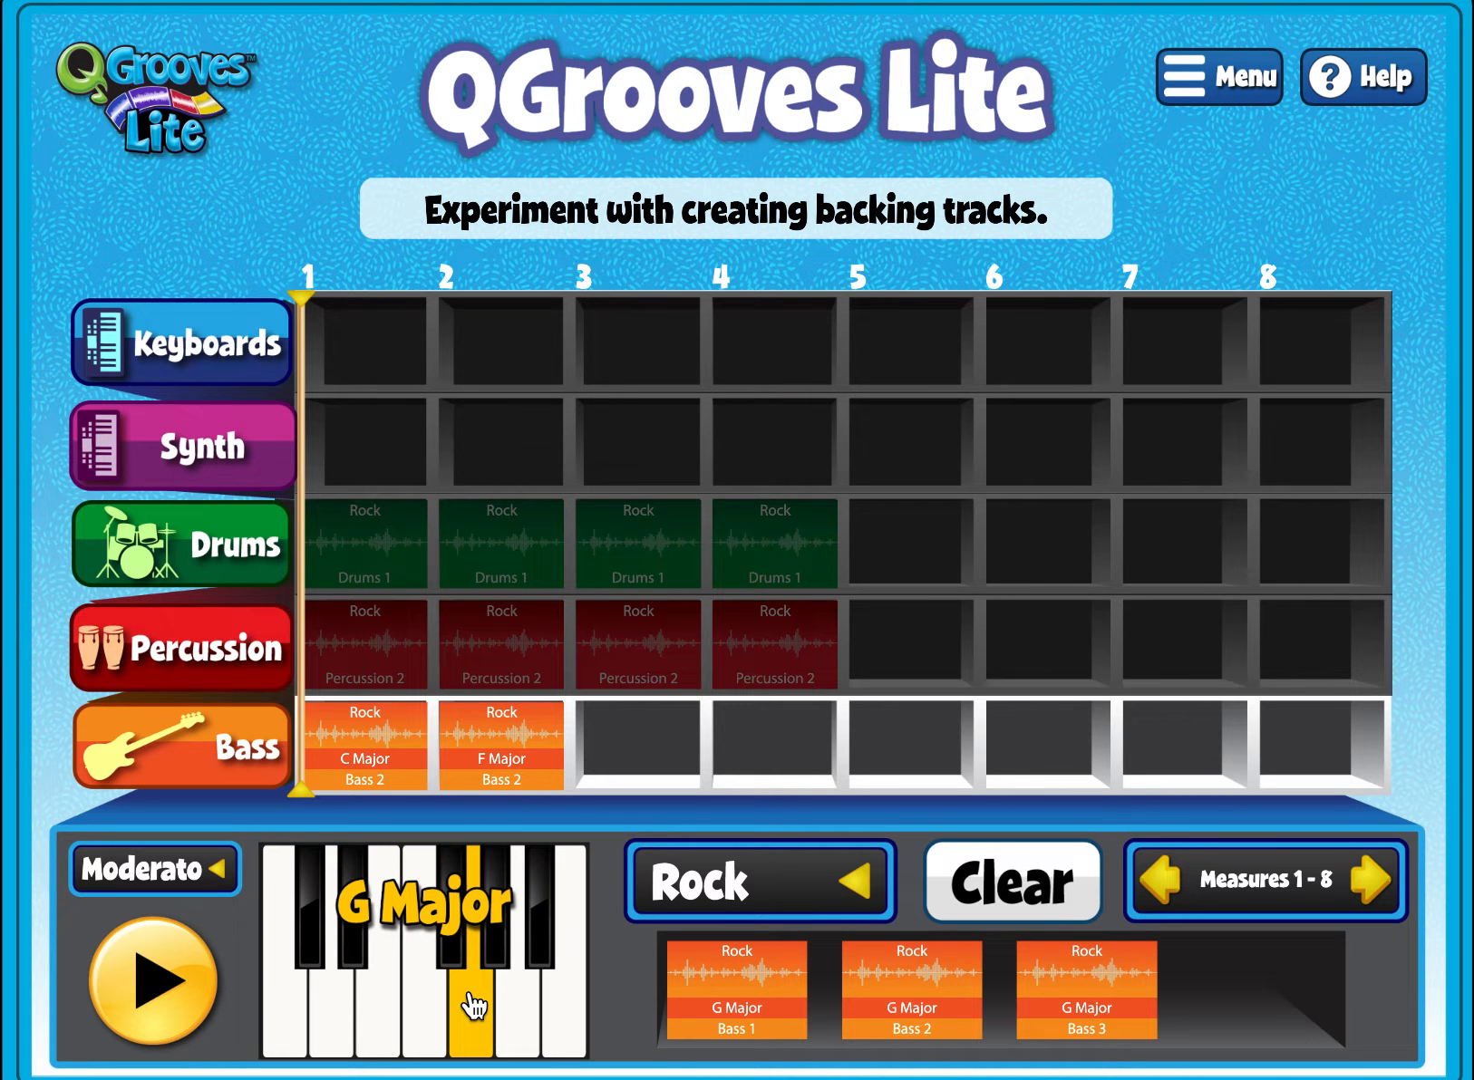
{"action": "left_click_drag", "start_coordinate": [909, 1024], "coordinate": [636, 750]}
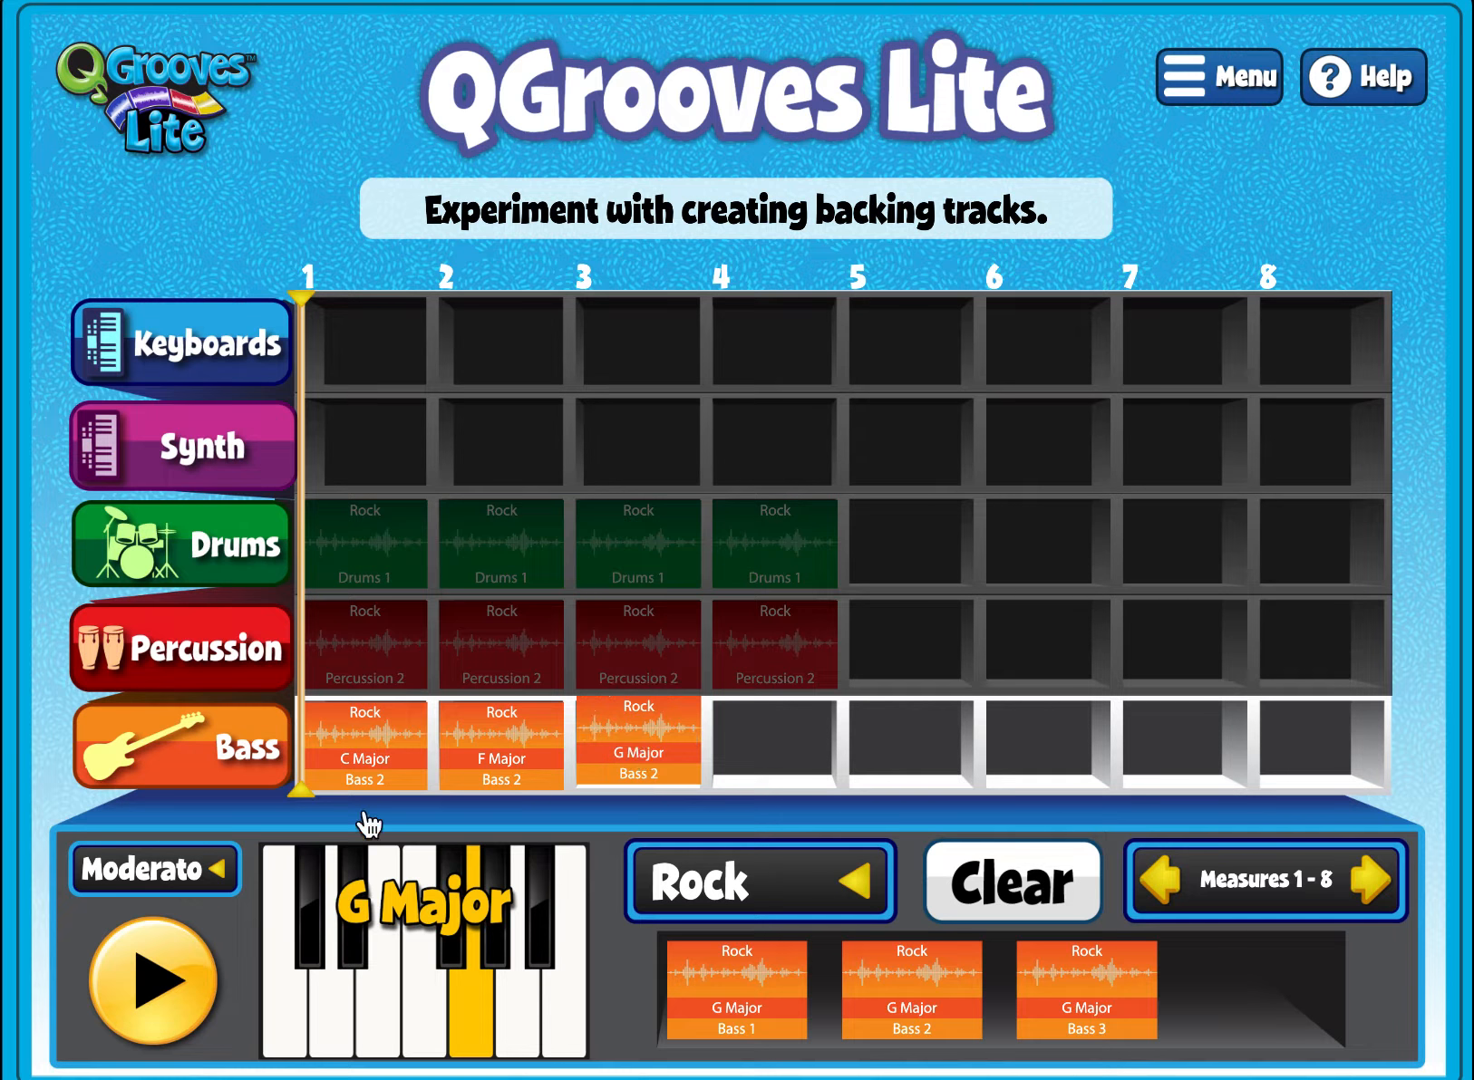
{"action": "left_click", "coordinate": [291, 1006]}
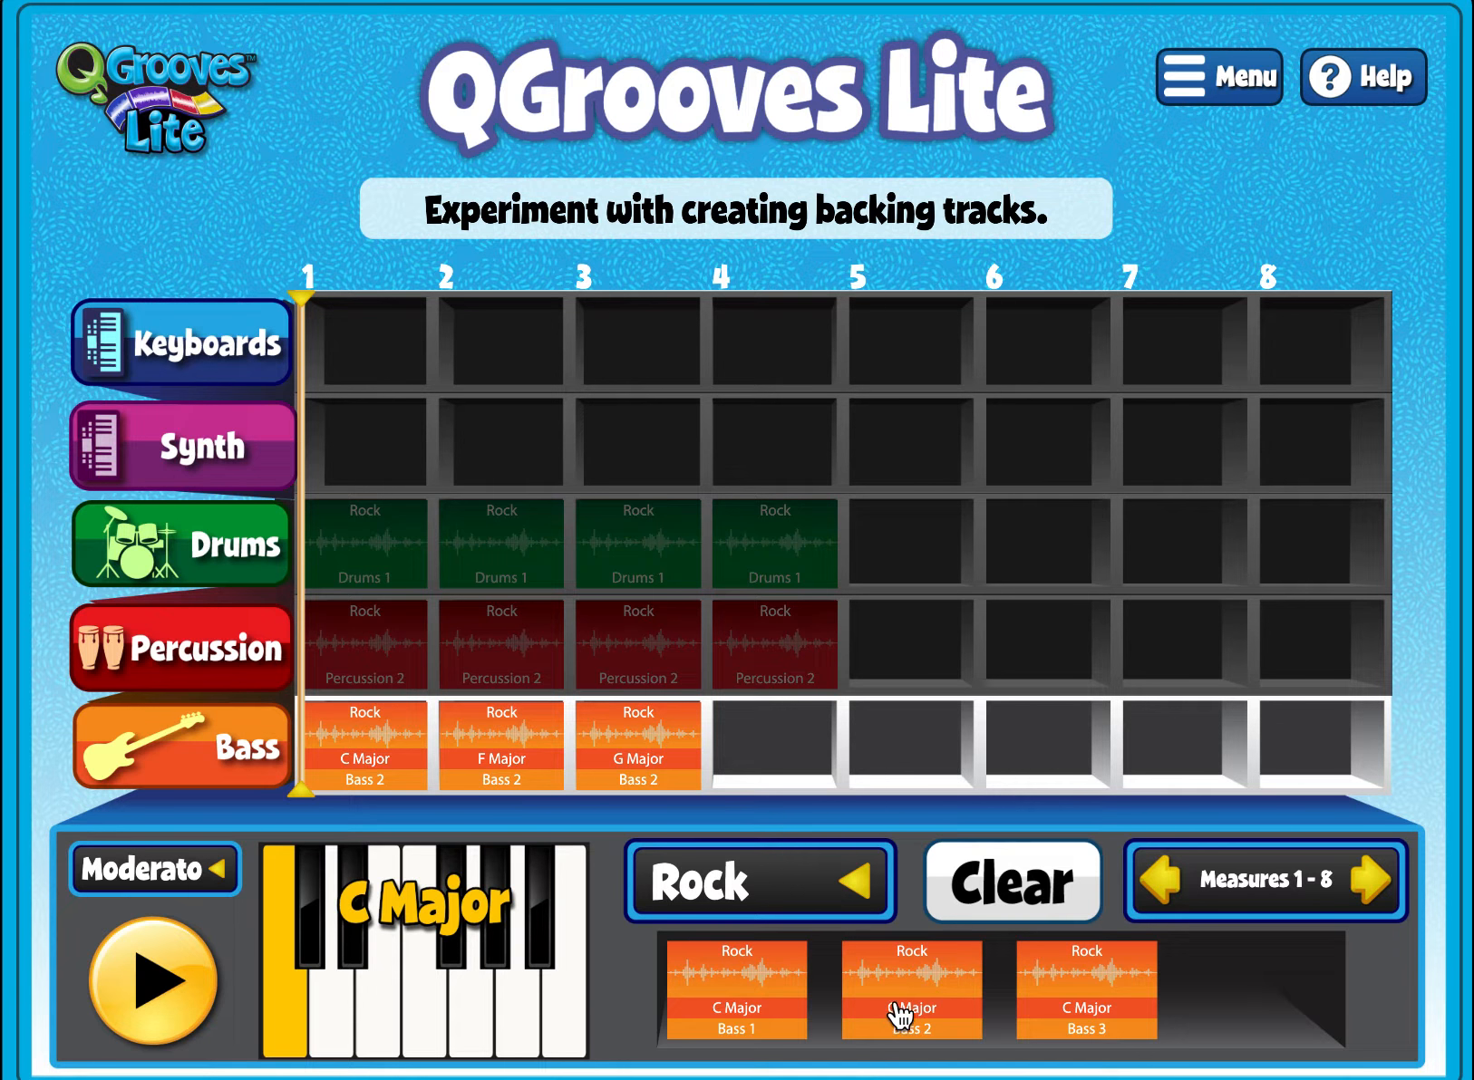
{"action": "left_click_drag", "start_coordinate": [900, 1015], "coordinate": [775, 768]}
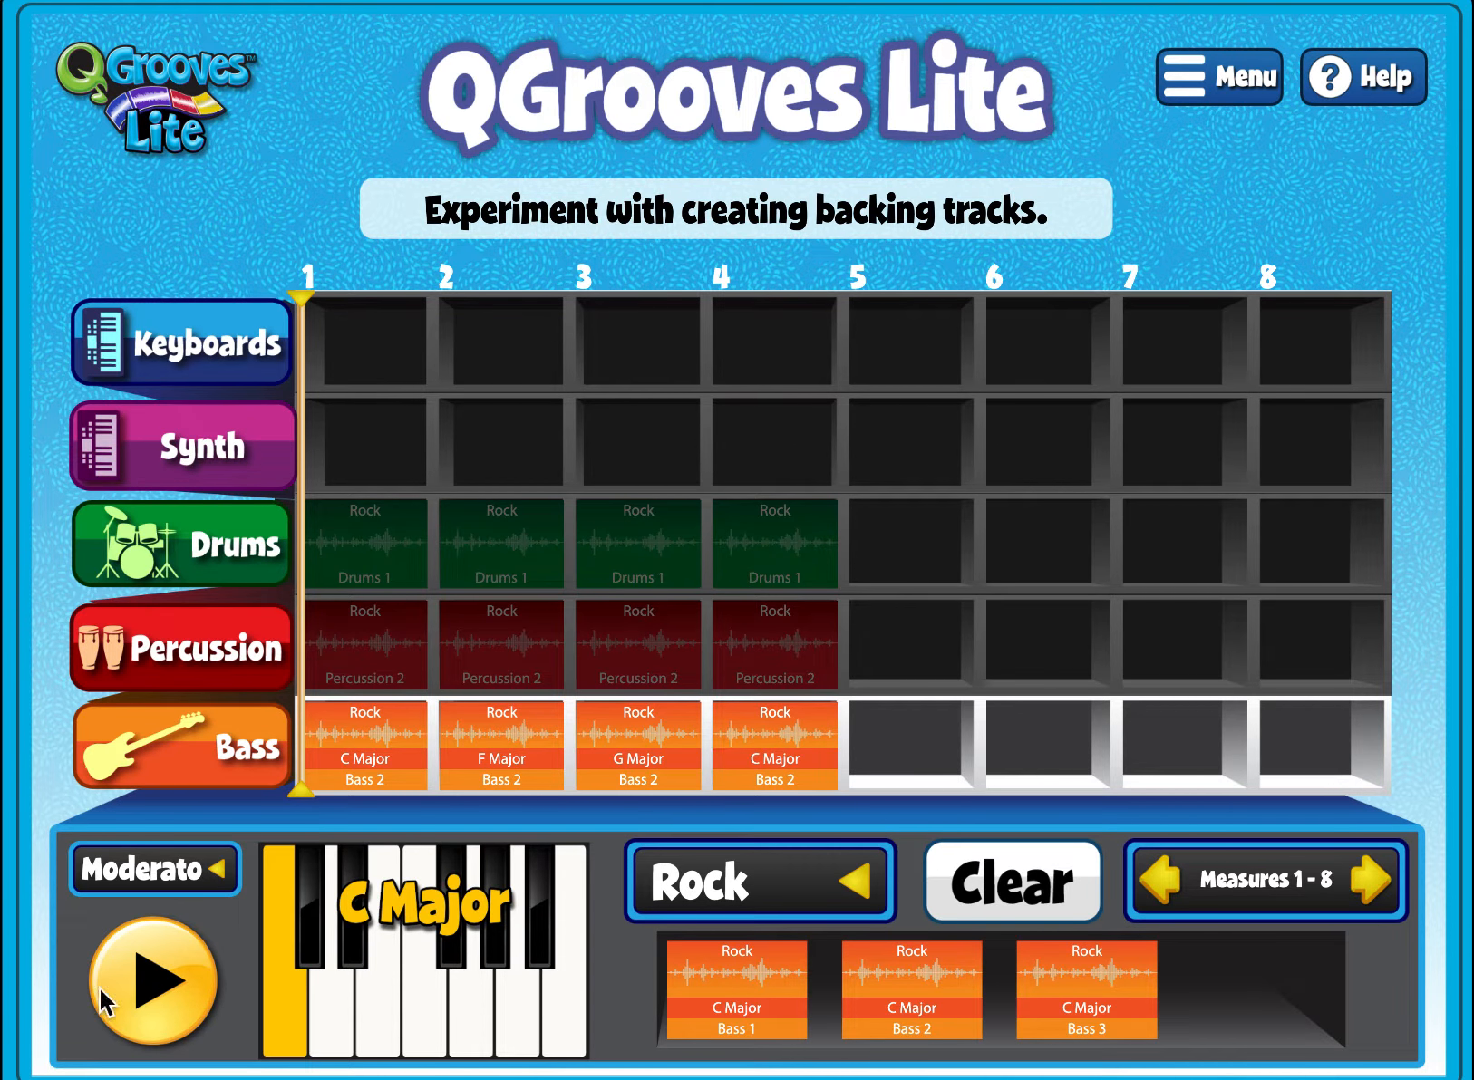
{"action": "left_click", "coordinate": [159, 983]}
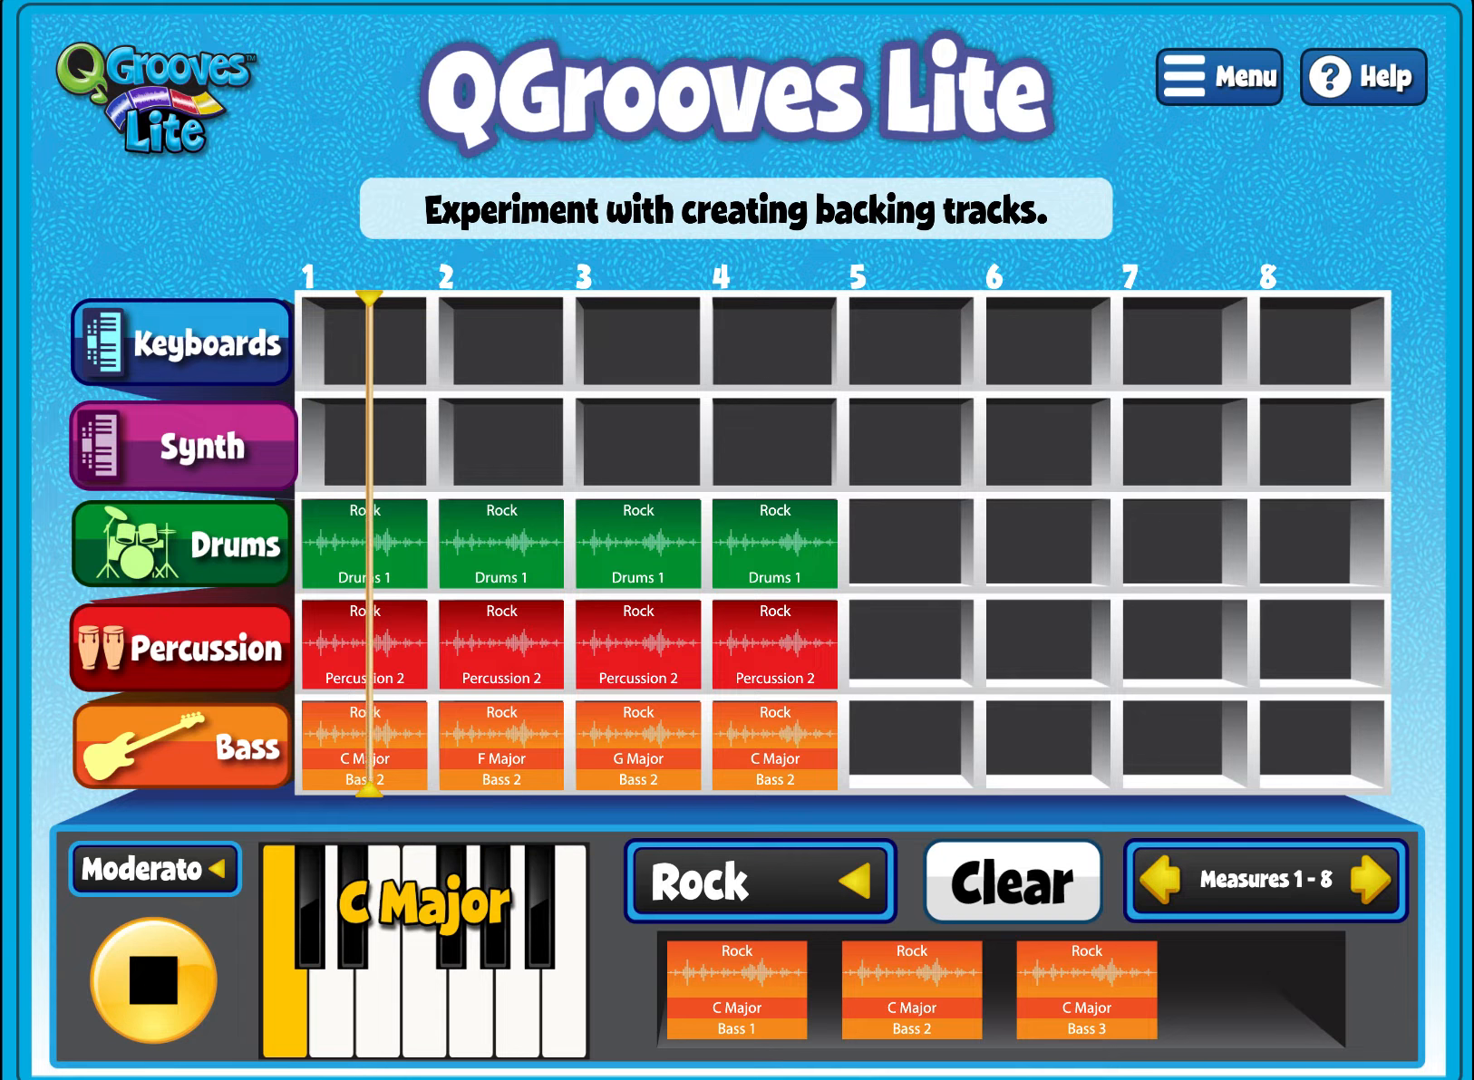
{"action": "left_click", "coordinate": [148, 1011]}
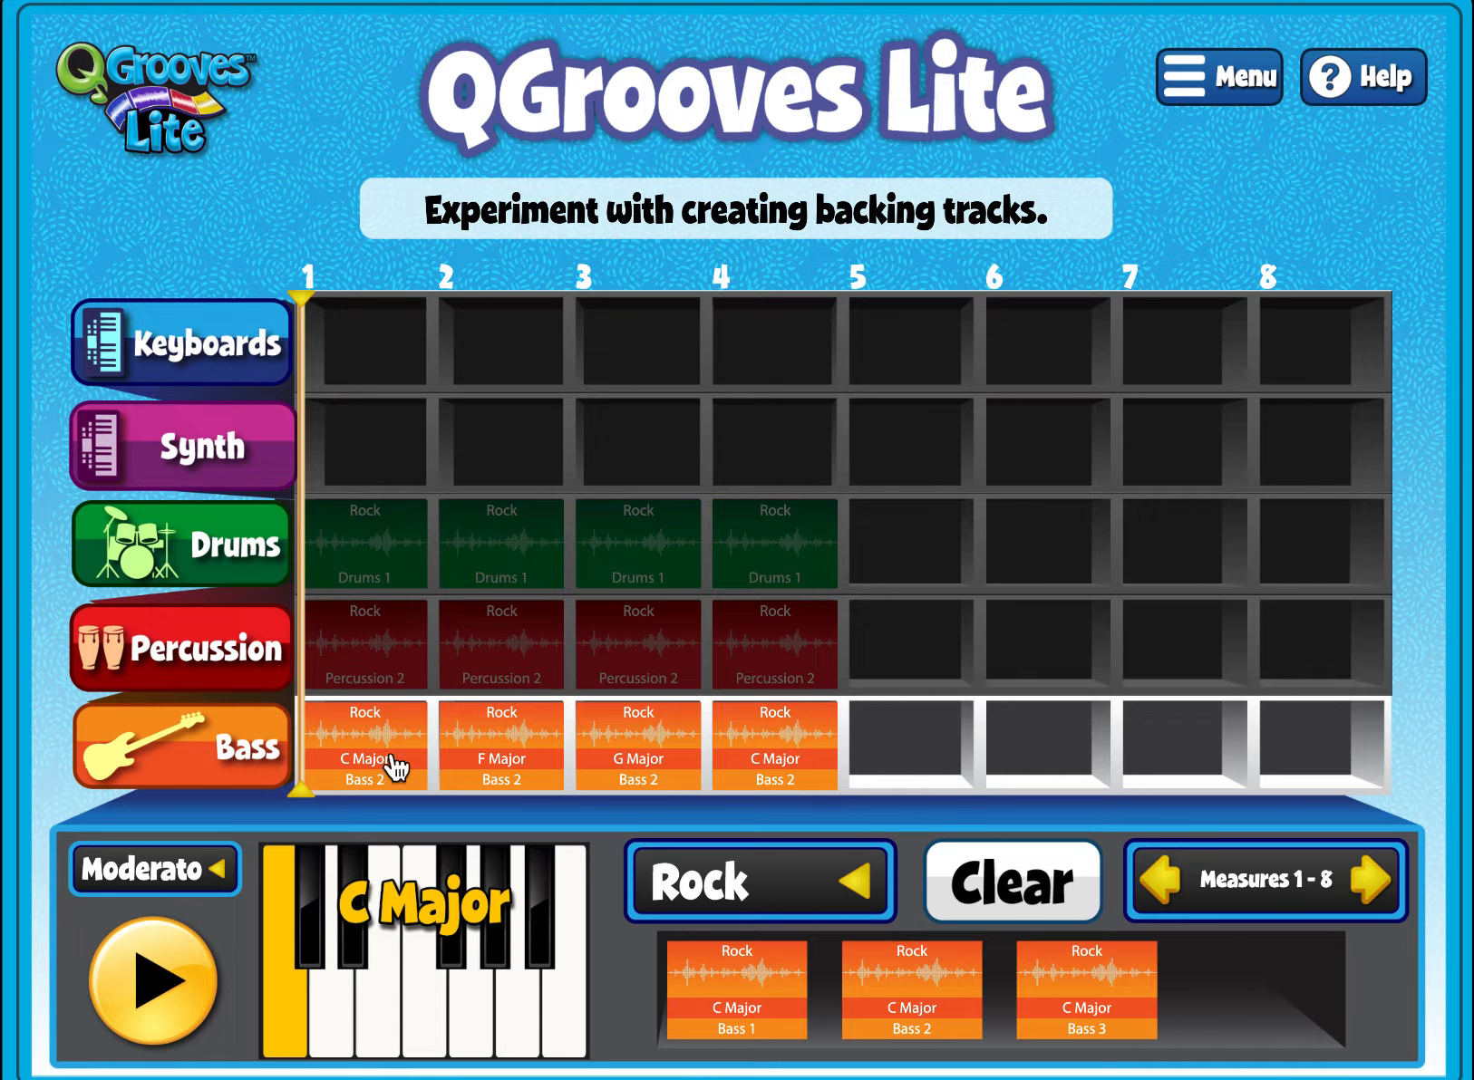
- Switch to the Keyboards track and place Piano 2 loops in C Major at measure 1 and F Major at measure 2
{"action": "left_click", "coordinate": [207, 355]}
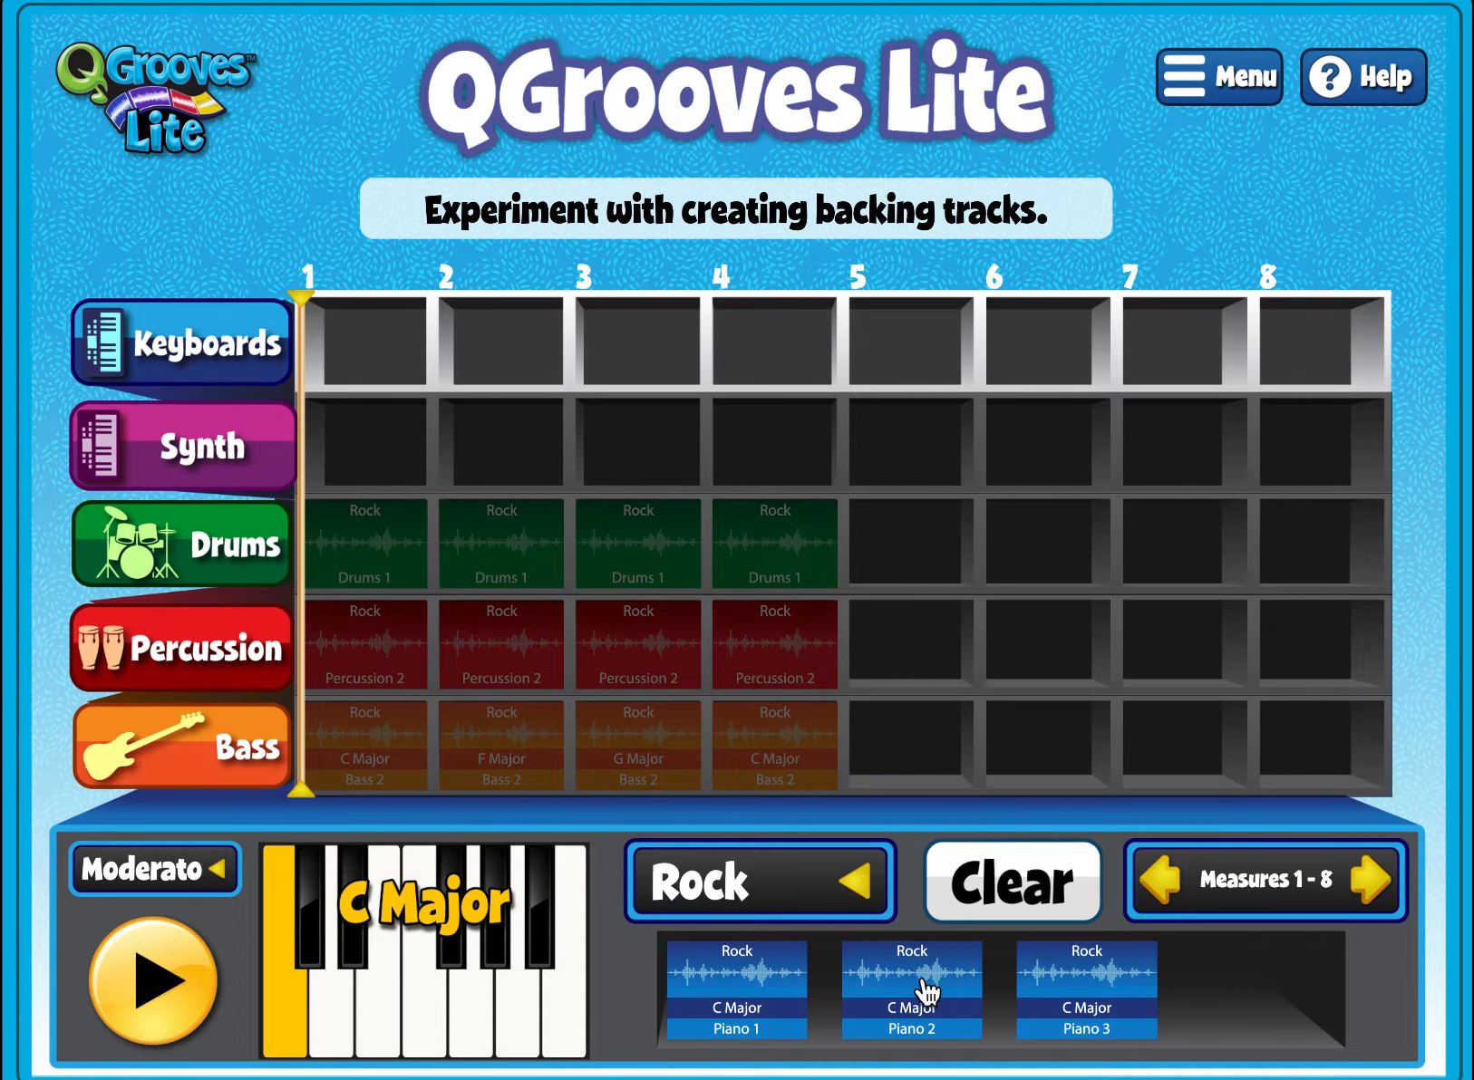
{"action": "left_click_drag", "start_coordinate": [926, 990], "coordinate": [381, 349]}
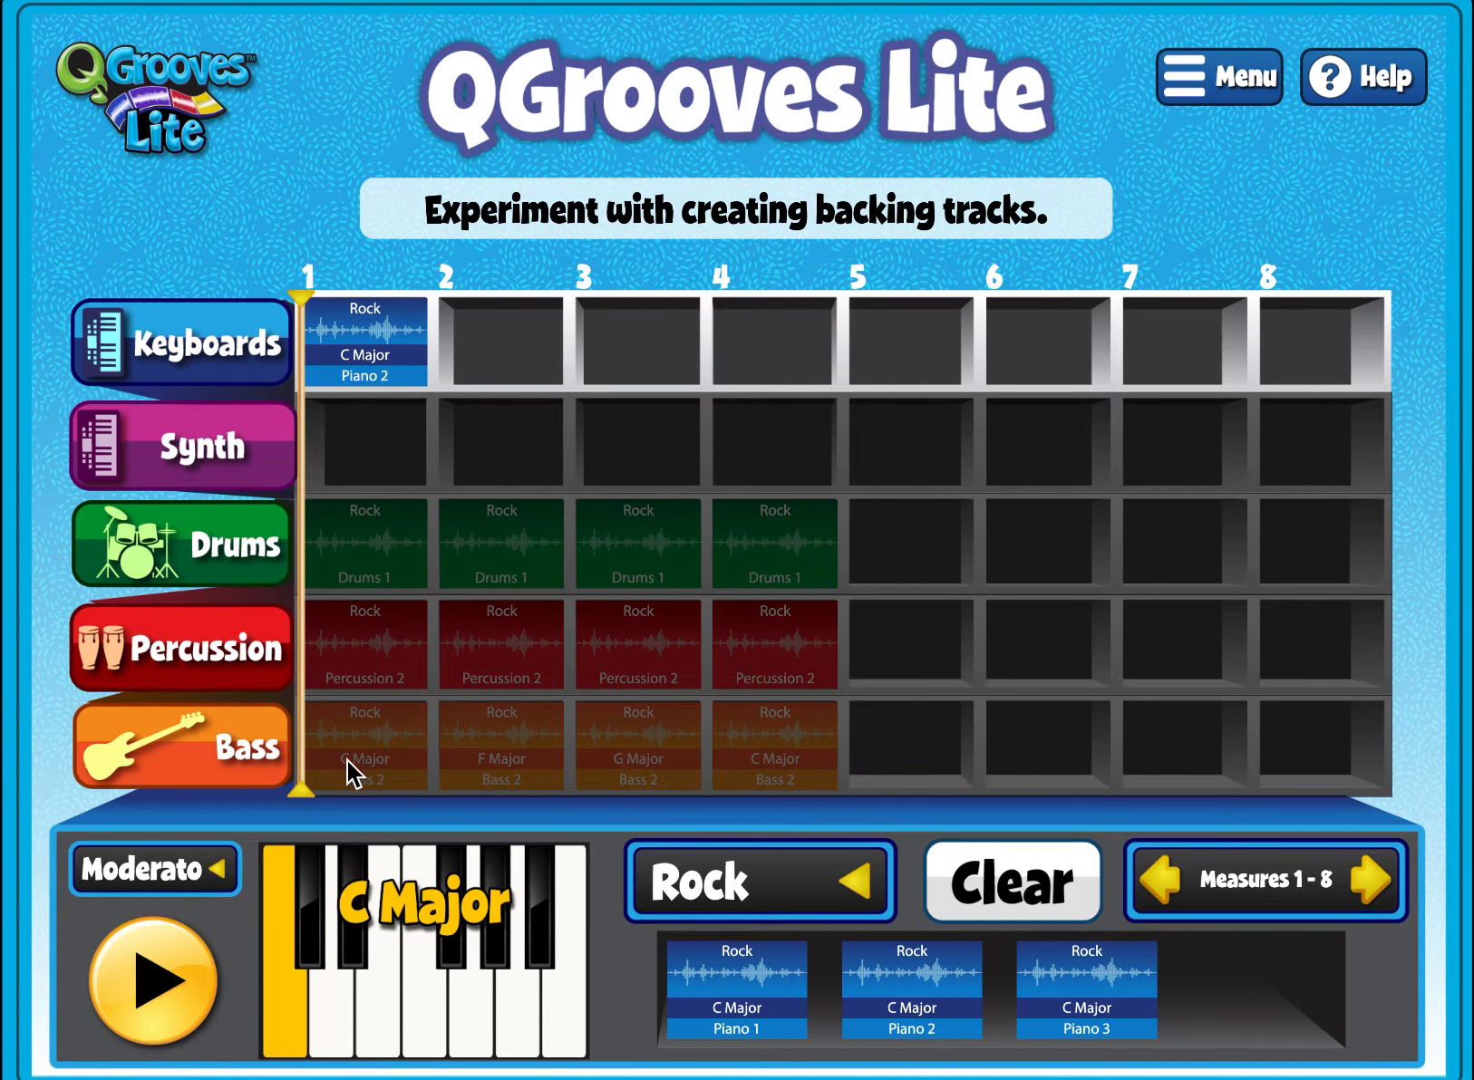
{"action": "left_click", "coordinate": [425, 1042]}
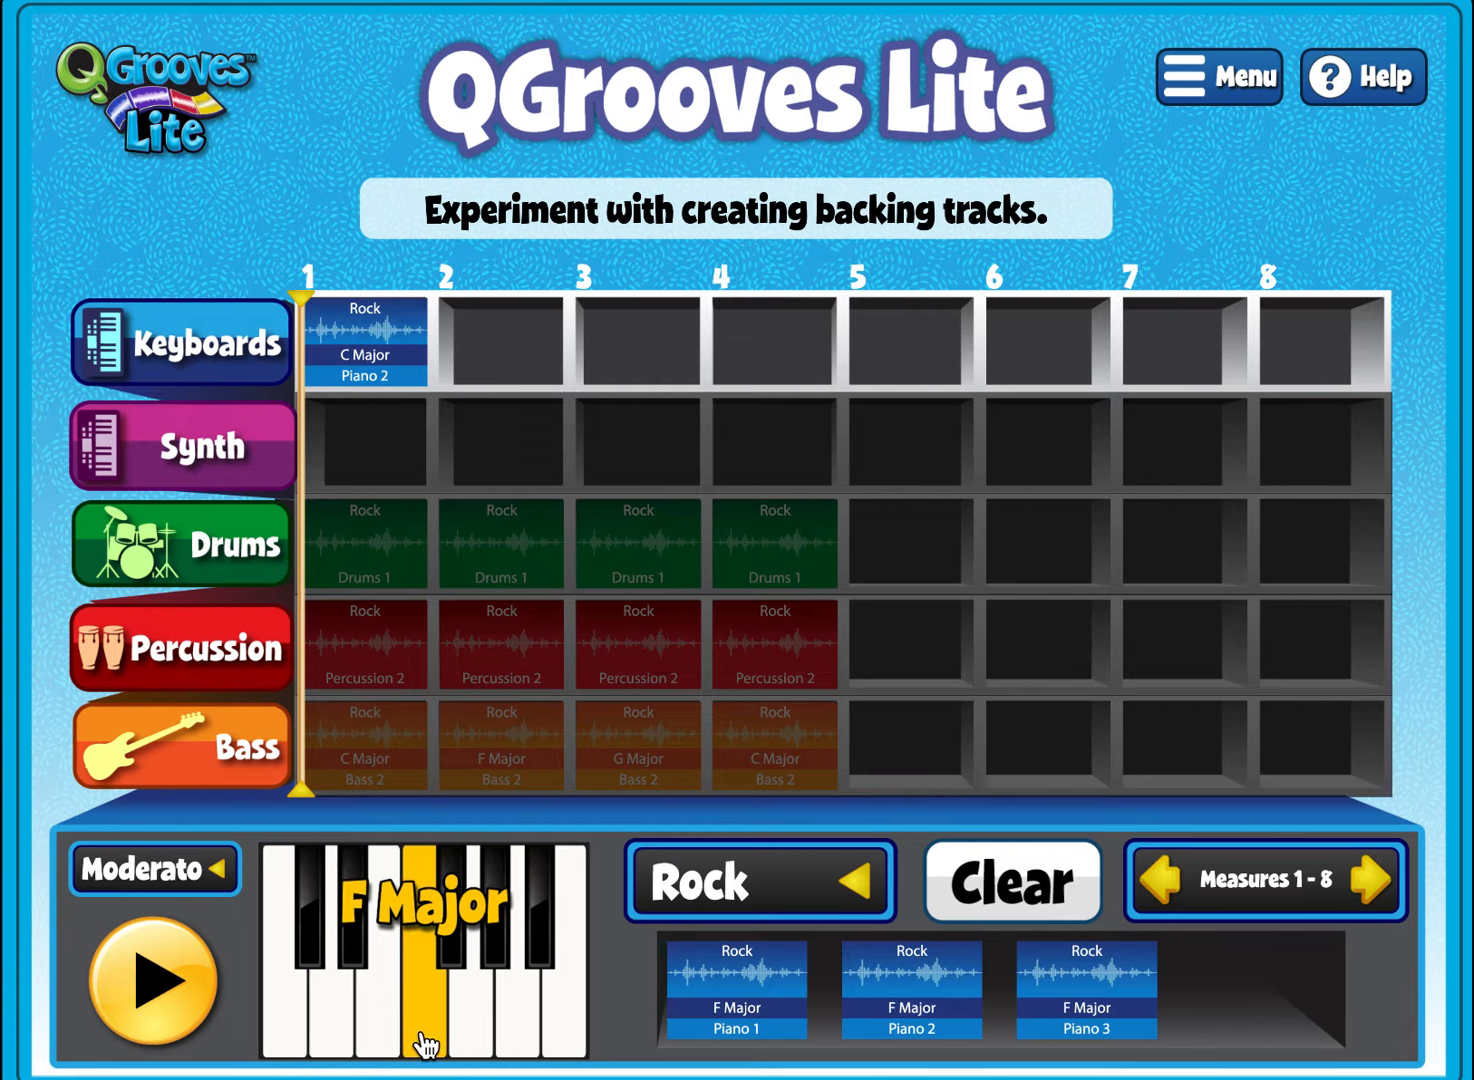
{"action": "left_click_drag", "start_coordinate": [919, 1017], "coordinate": [519, 353]}
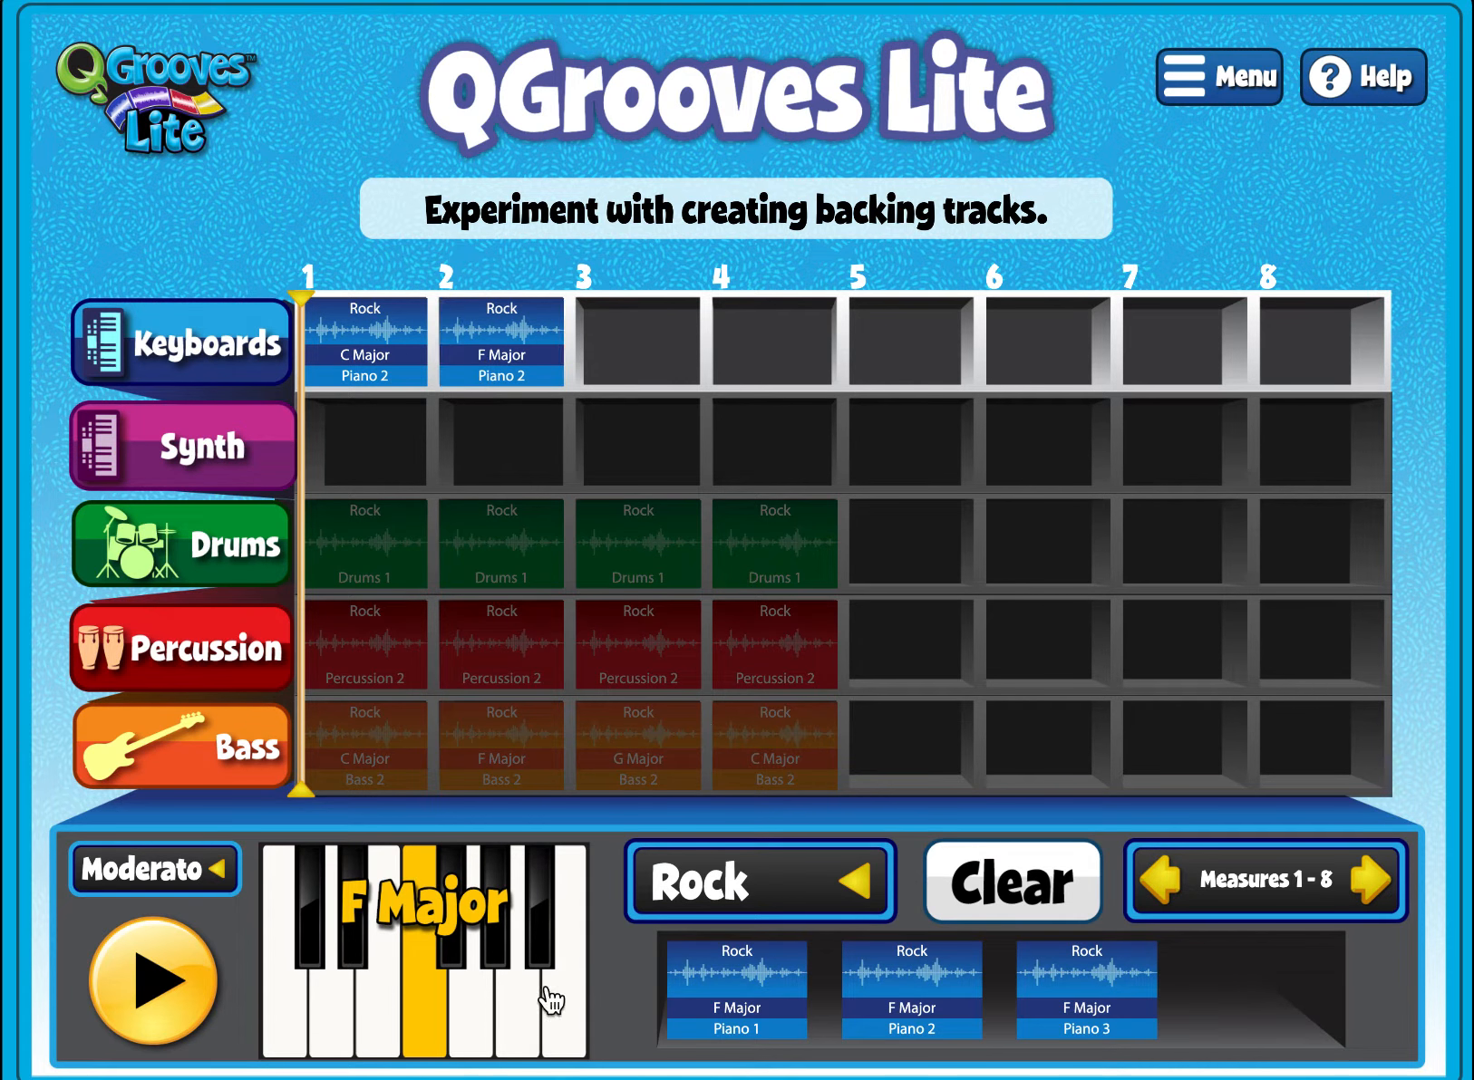
- Add Piano 2 loops in G Major at measure 3 and C Major at measure 4, then play the arrangement
{"action": "left_click", "coordinate": [468, 1008]}
{"action": "left_click_drag", "start_coordinate": [903, 1000], "coordinate": [636, 400]}
{"action": "left_click_drag", "start_coordinate": [900, 992], "coordinate": [644, 350]}
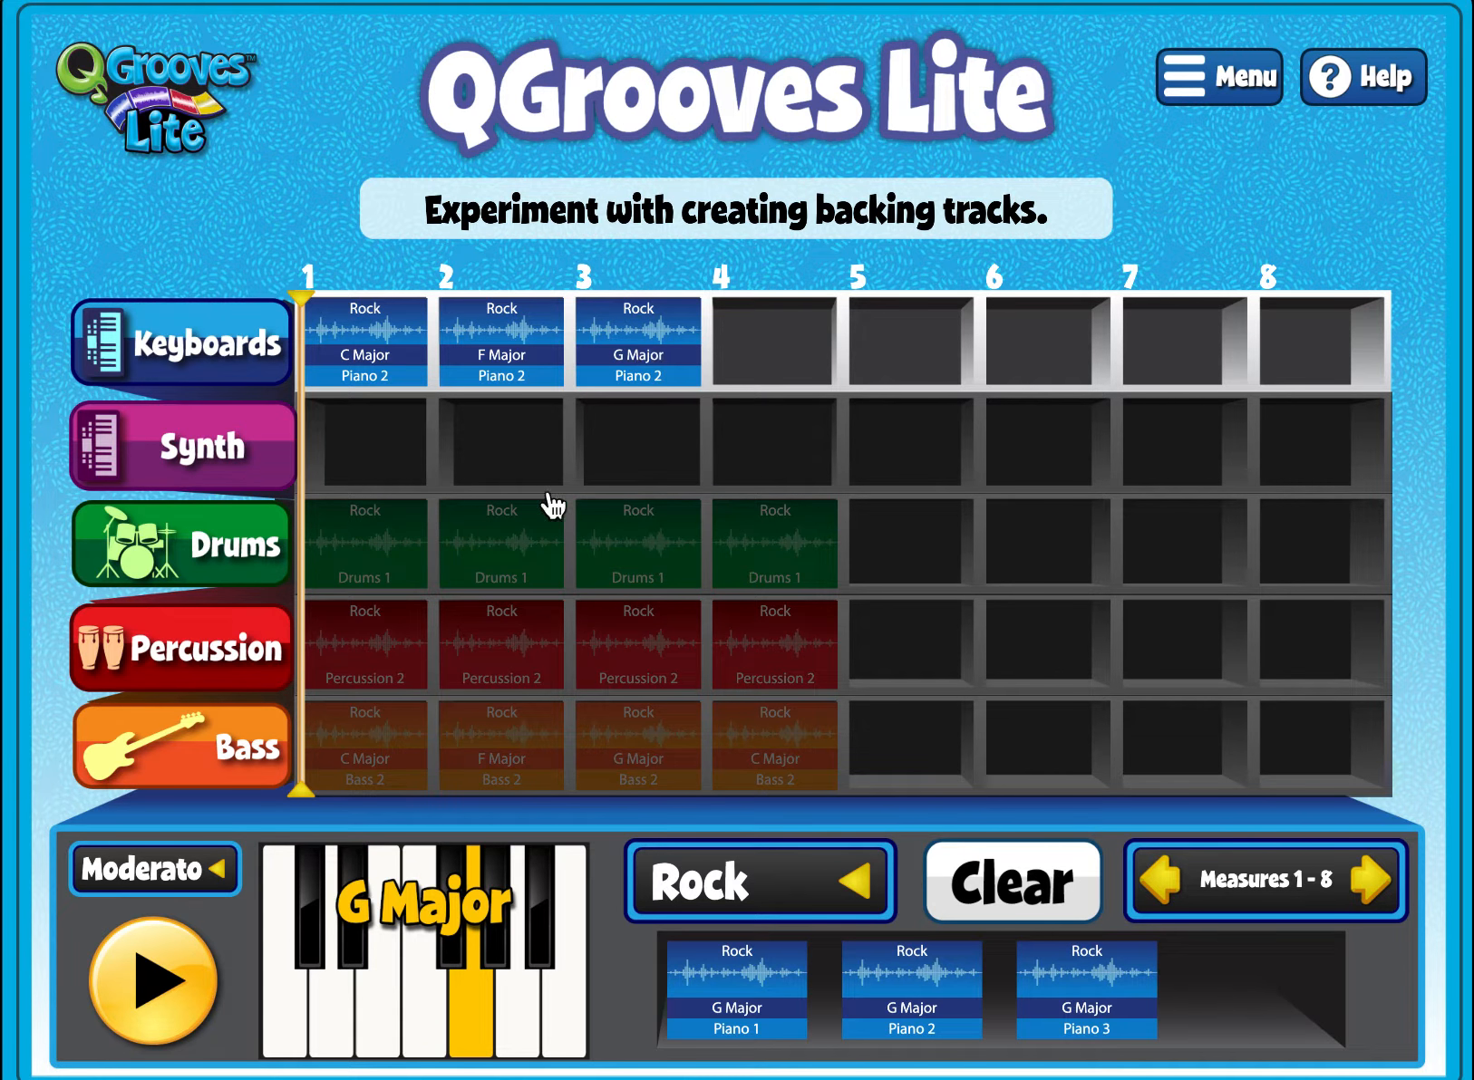
{"action": "left_click", "coordinate": [294, 1033]}
{"action": "left_click_drag", "start_coordinate": [913, 1017], "coordinate": [774, 527]}
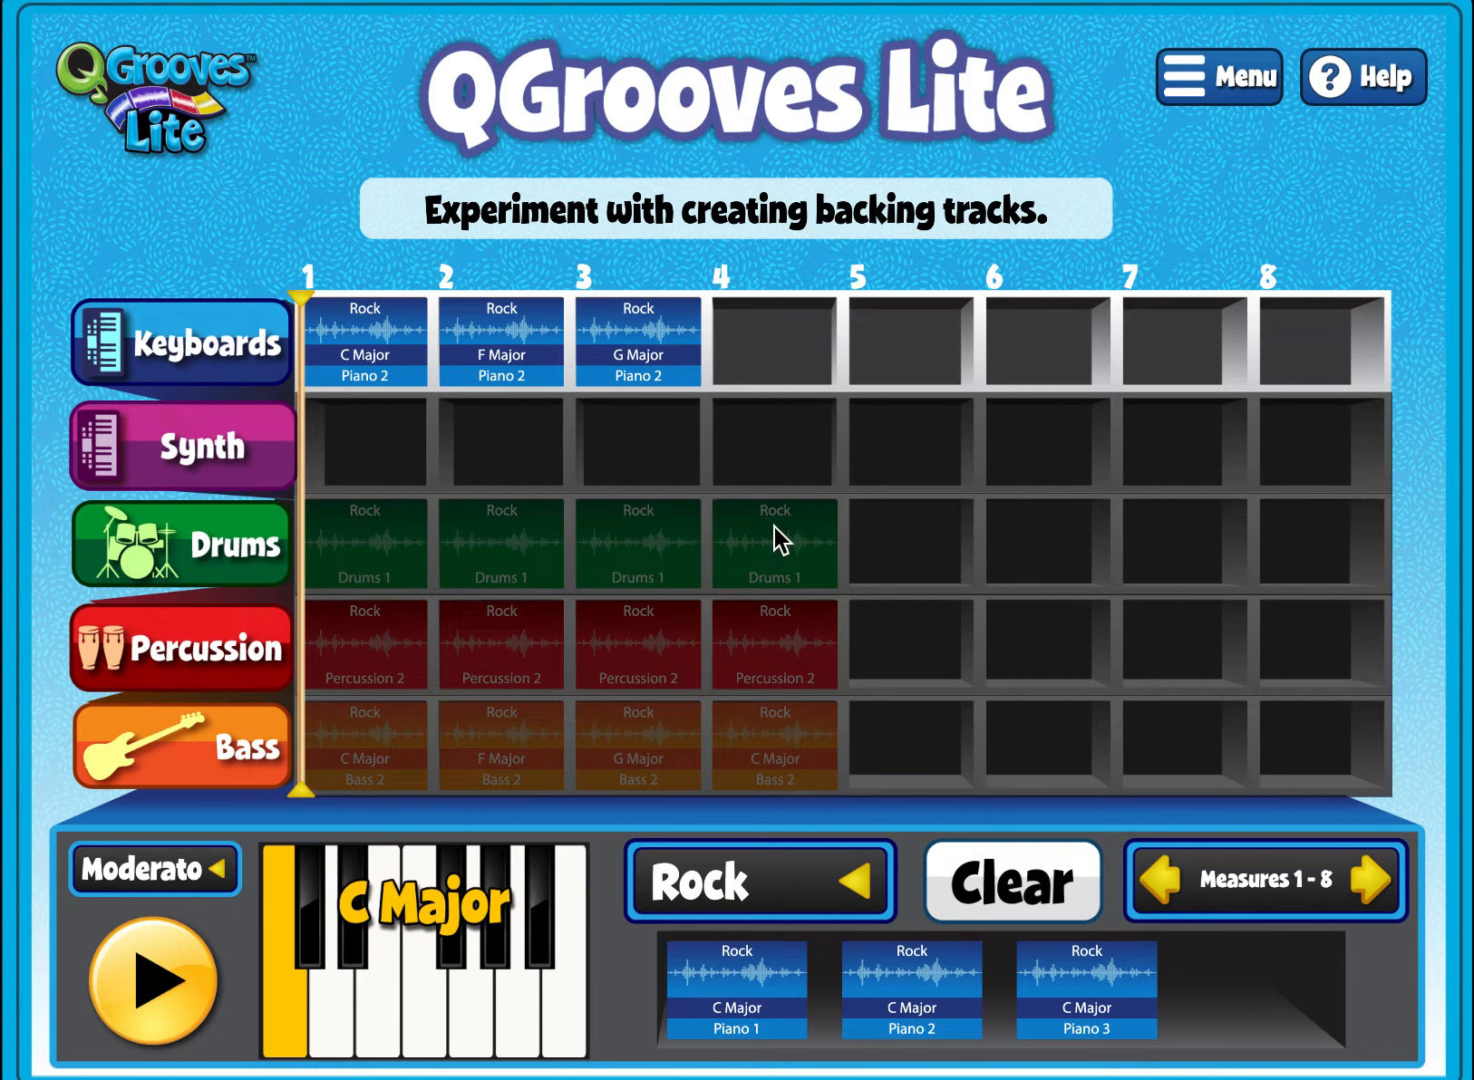
{"action": "left_click_drag", "start_coordinate": [893, 1019], "coordinate": [775, 340]}
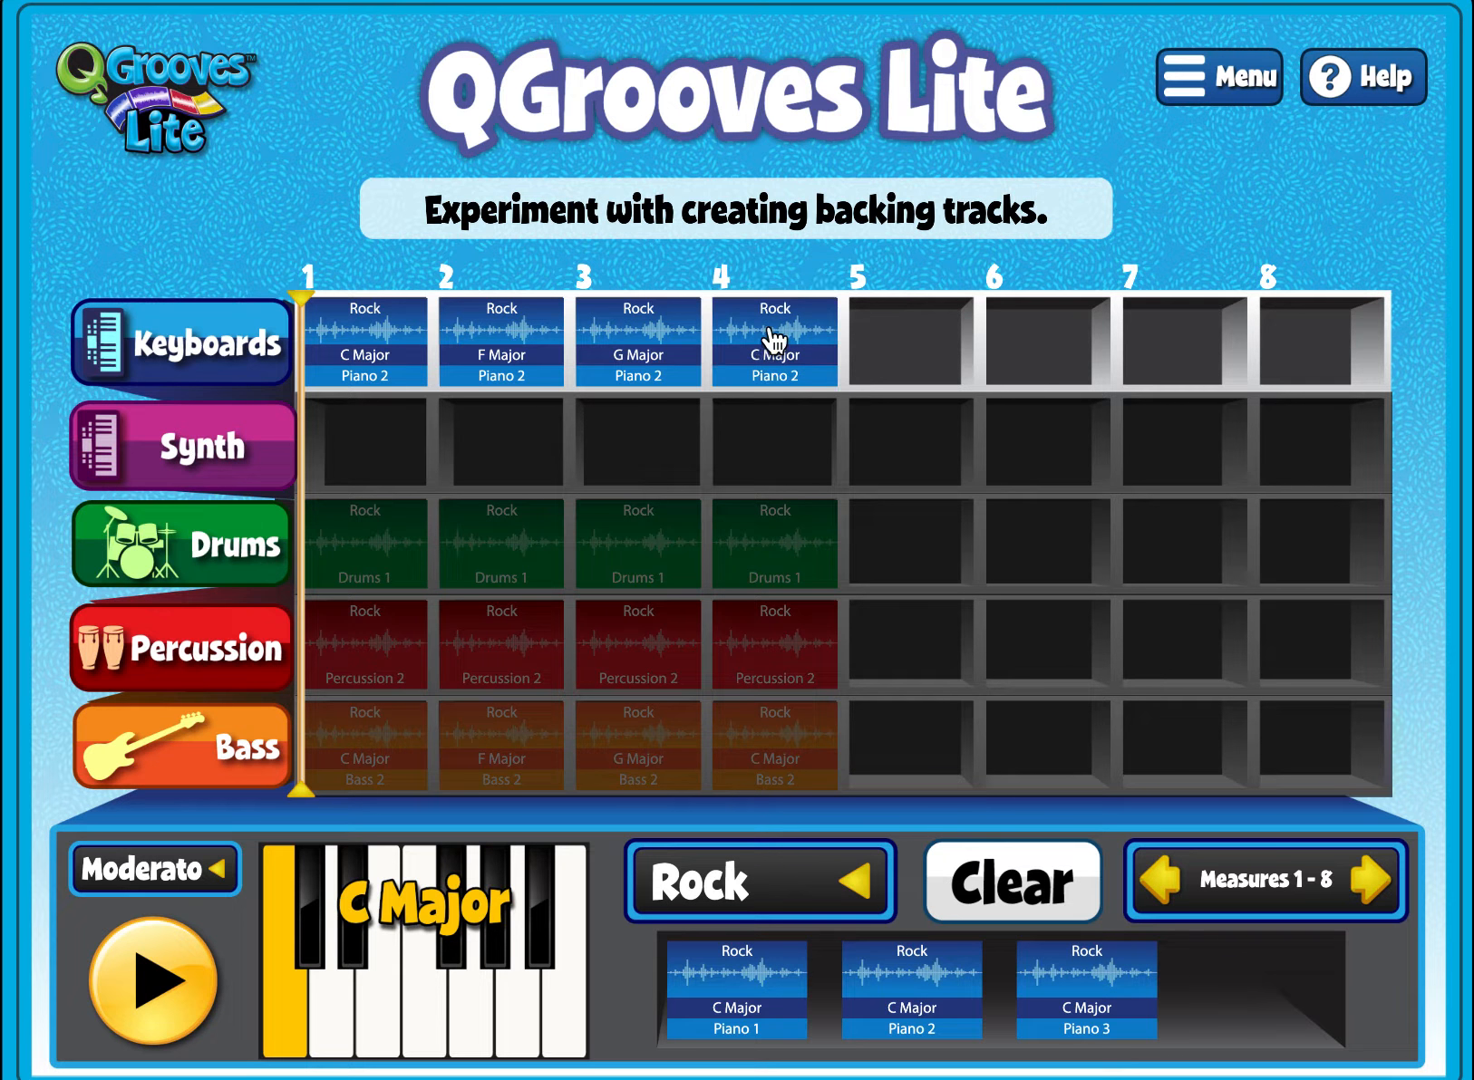
{"action": "left_click", "coordinate": [161, 988]}
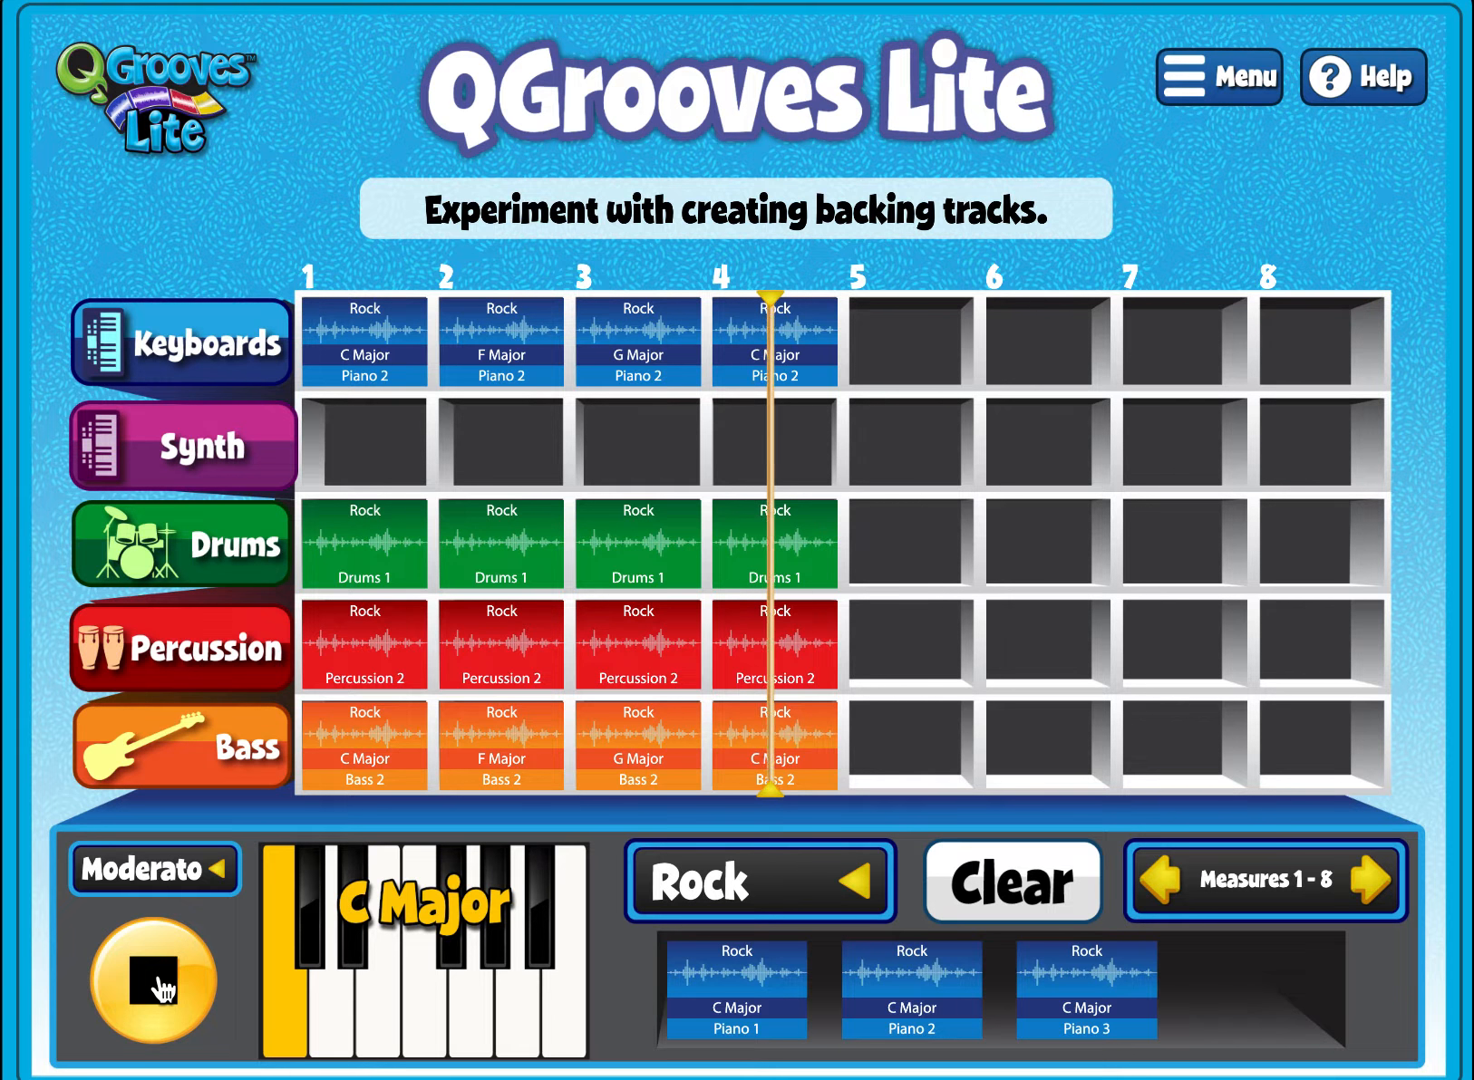
{"action": "left_click", "coordinate": [163, 990]}
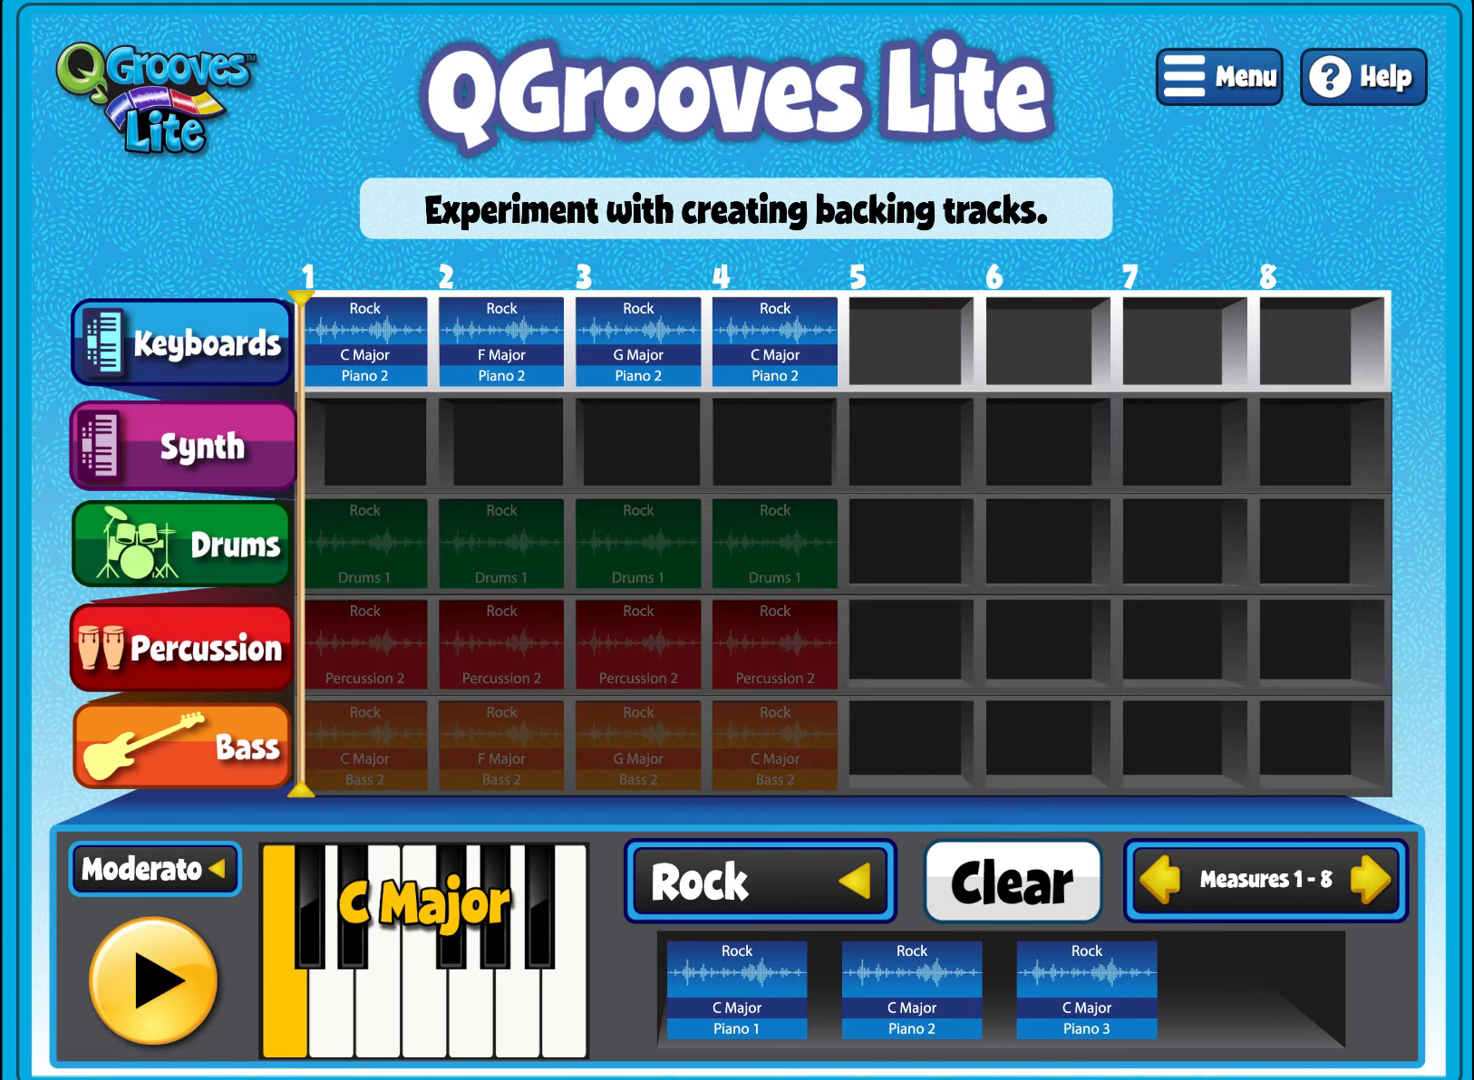
- Switch to the Synth track and place Synth 1 loops in C Major at measure 1 and F Major at measure 2
{"action": "left_click", "coordinate": [205, 464]}
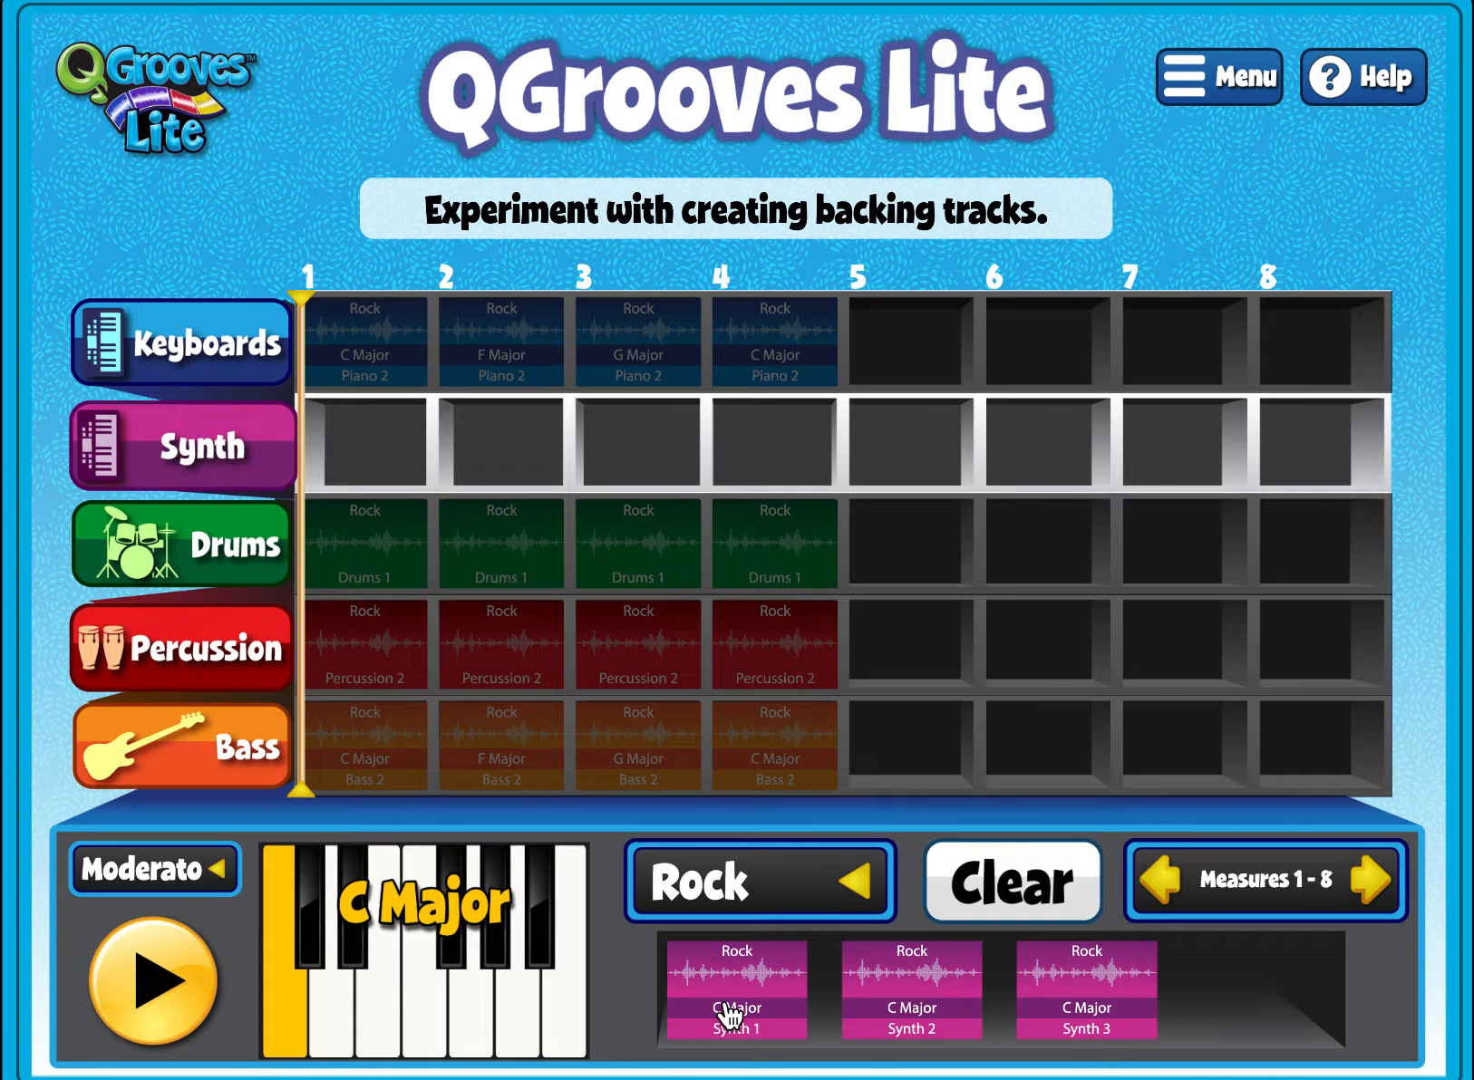
{"action": "left_click_drag", "start_coordinate": [731, 1013], "coordinate": [374, 460]}
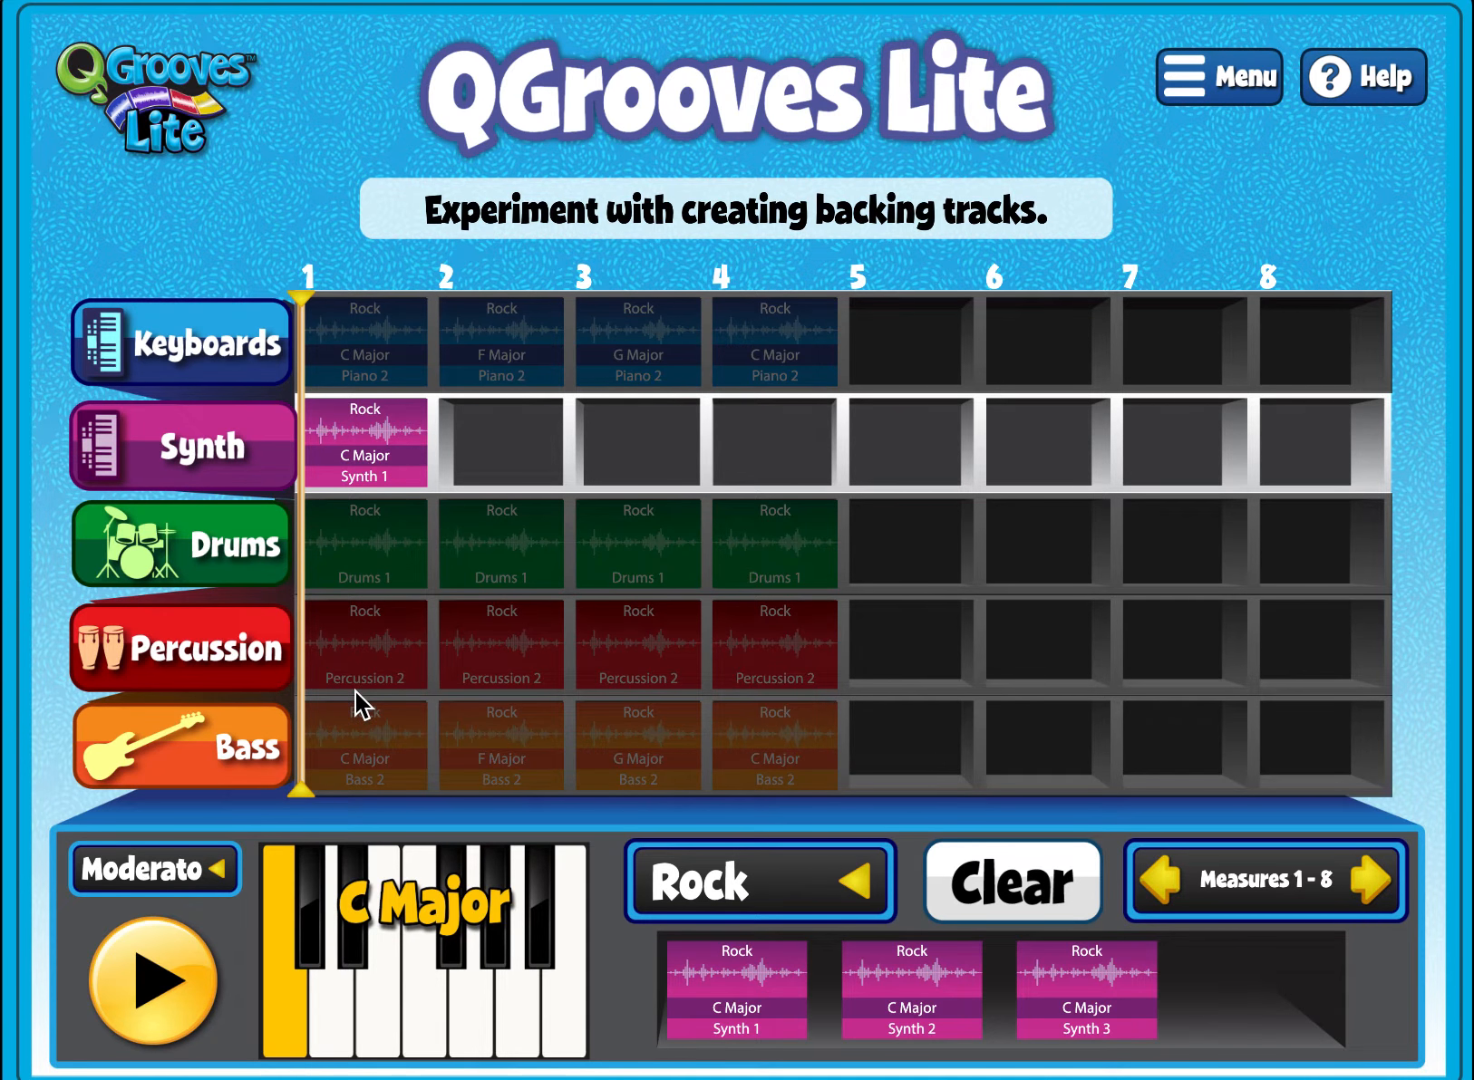
{"action": "left_click", "coordinate": [423, 1030]}
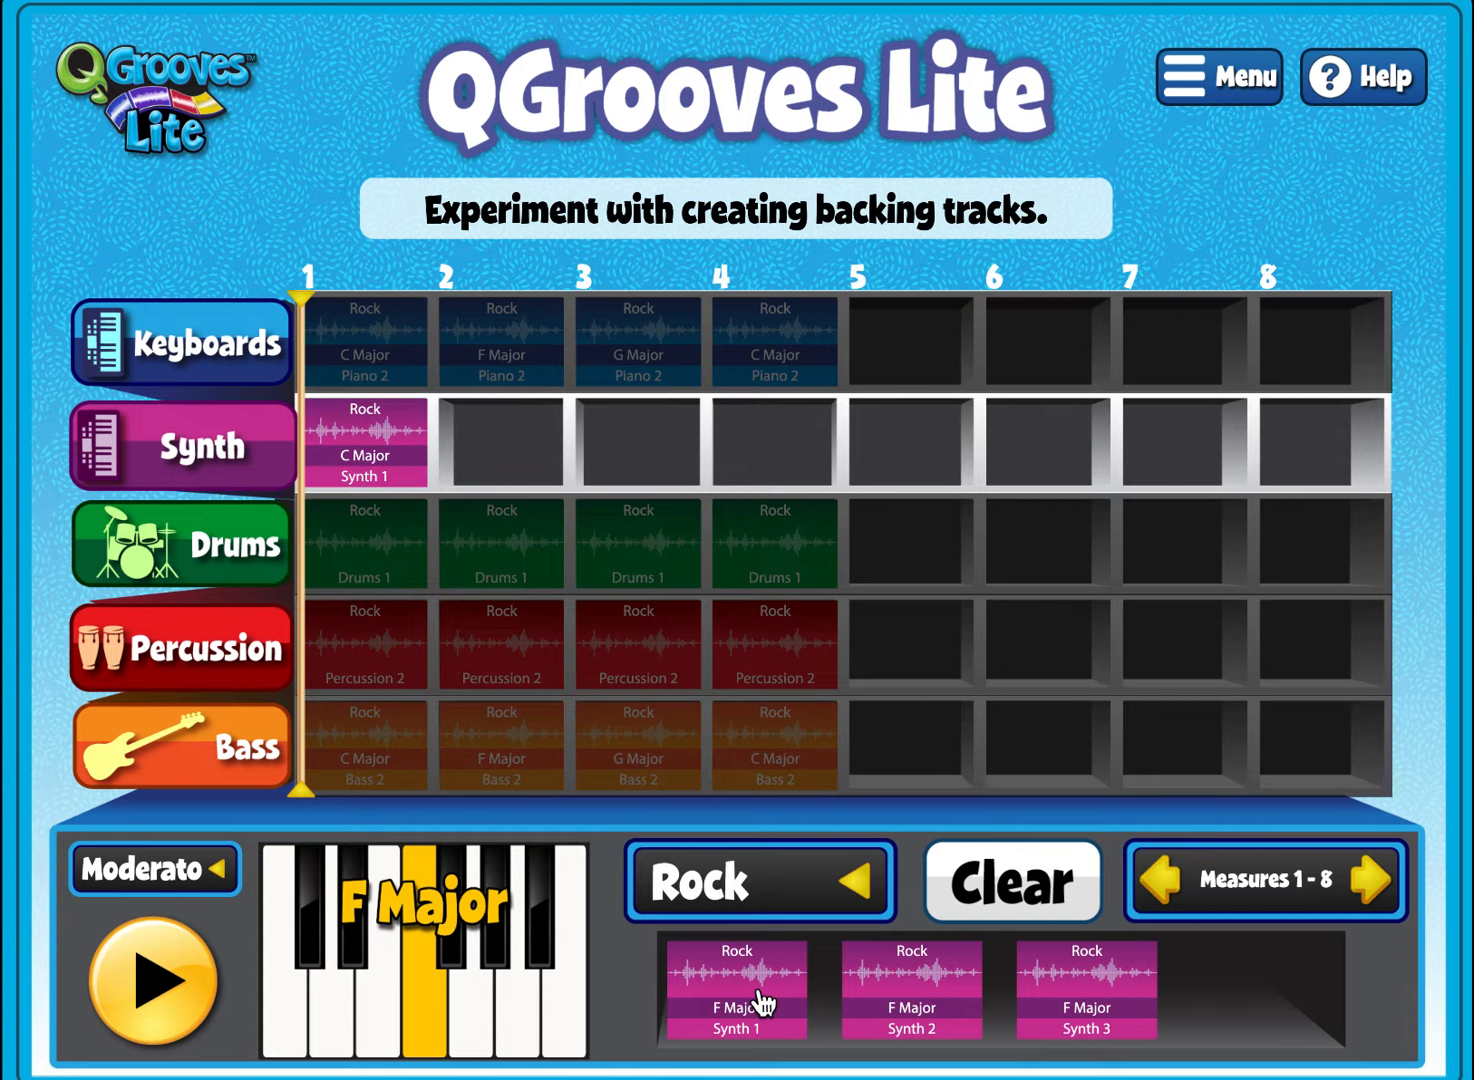
{"action": "left_click_drag", "start_coordinate": [761, 1003], "coordinate": [517, 441]}
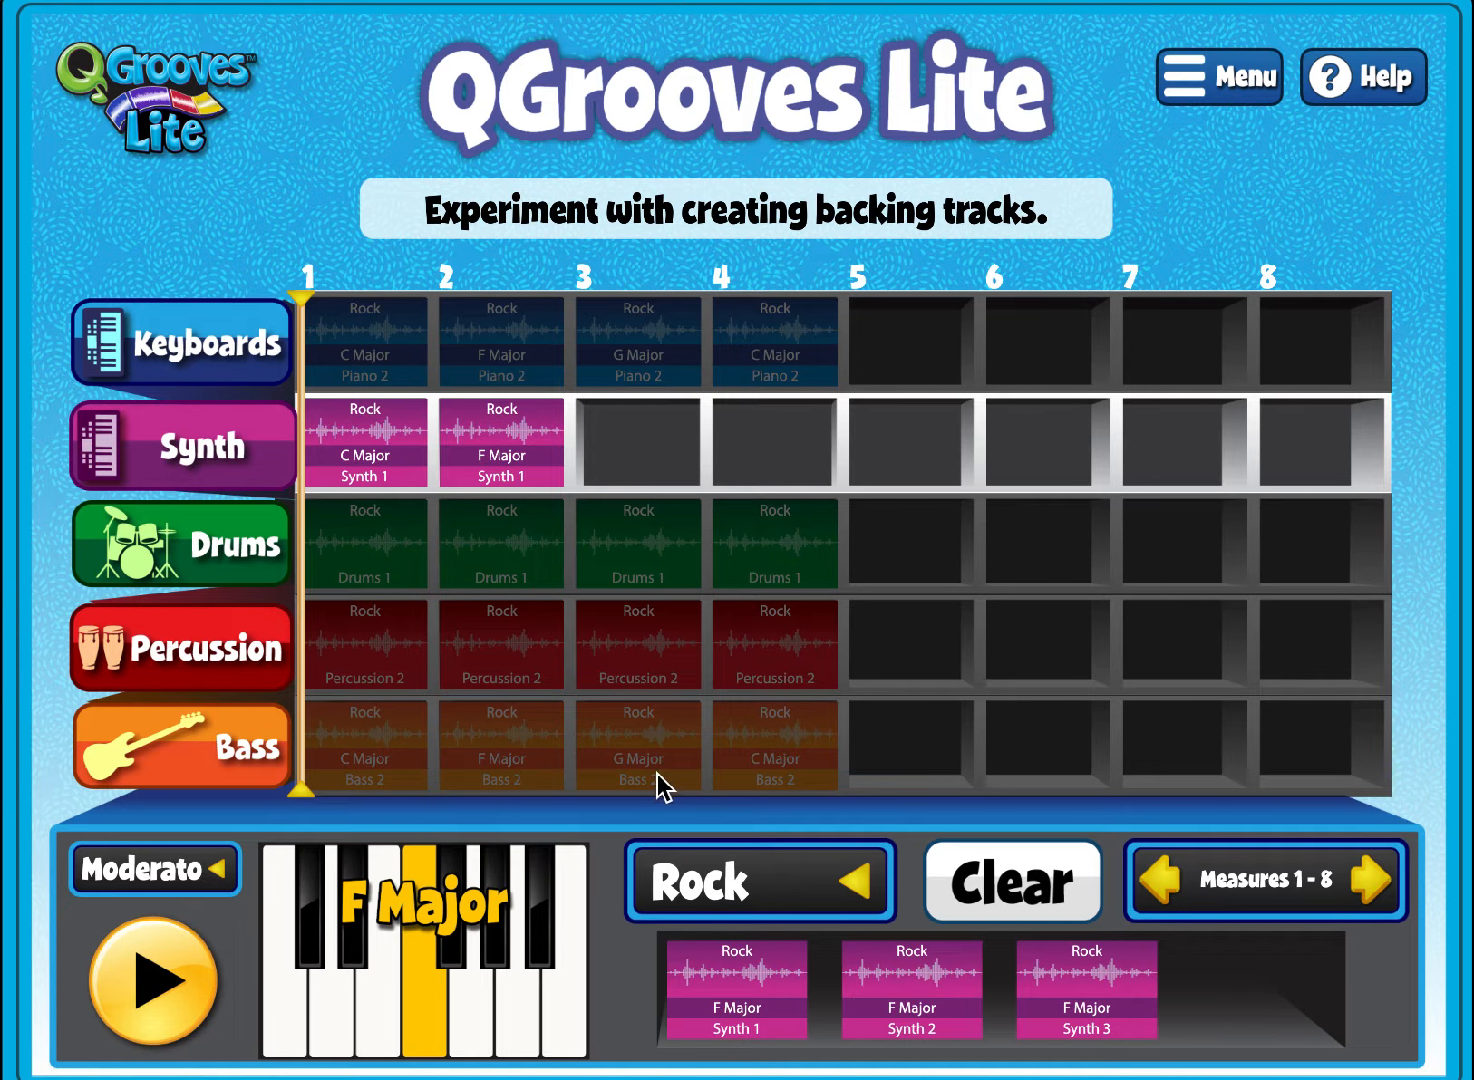
- Add Synth 1 loops in G Major at measure 3 and C Major at measure 4, then play the full arrangement
{"action": "left_click", "coordinate": [475, 1037]}
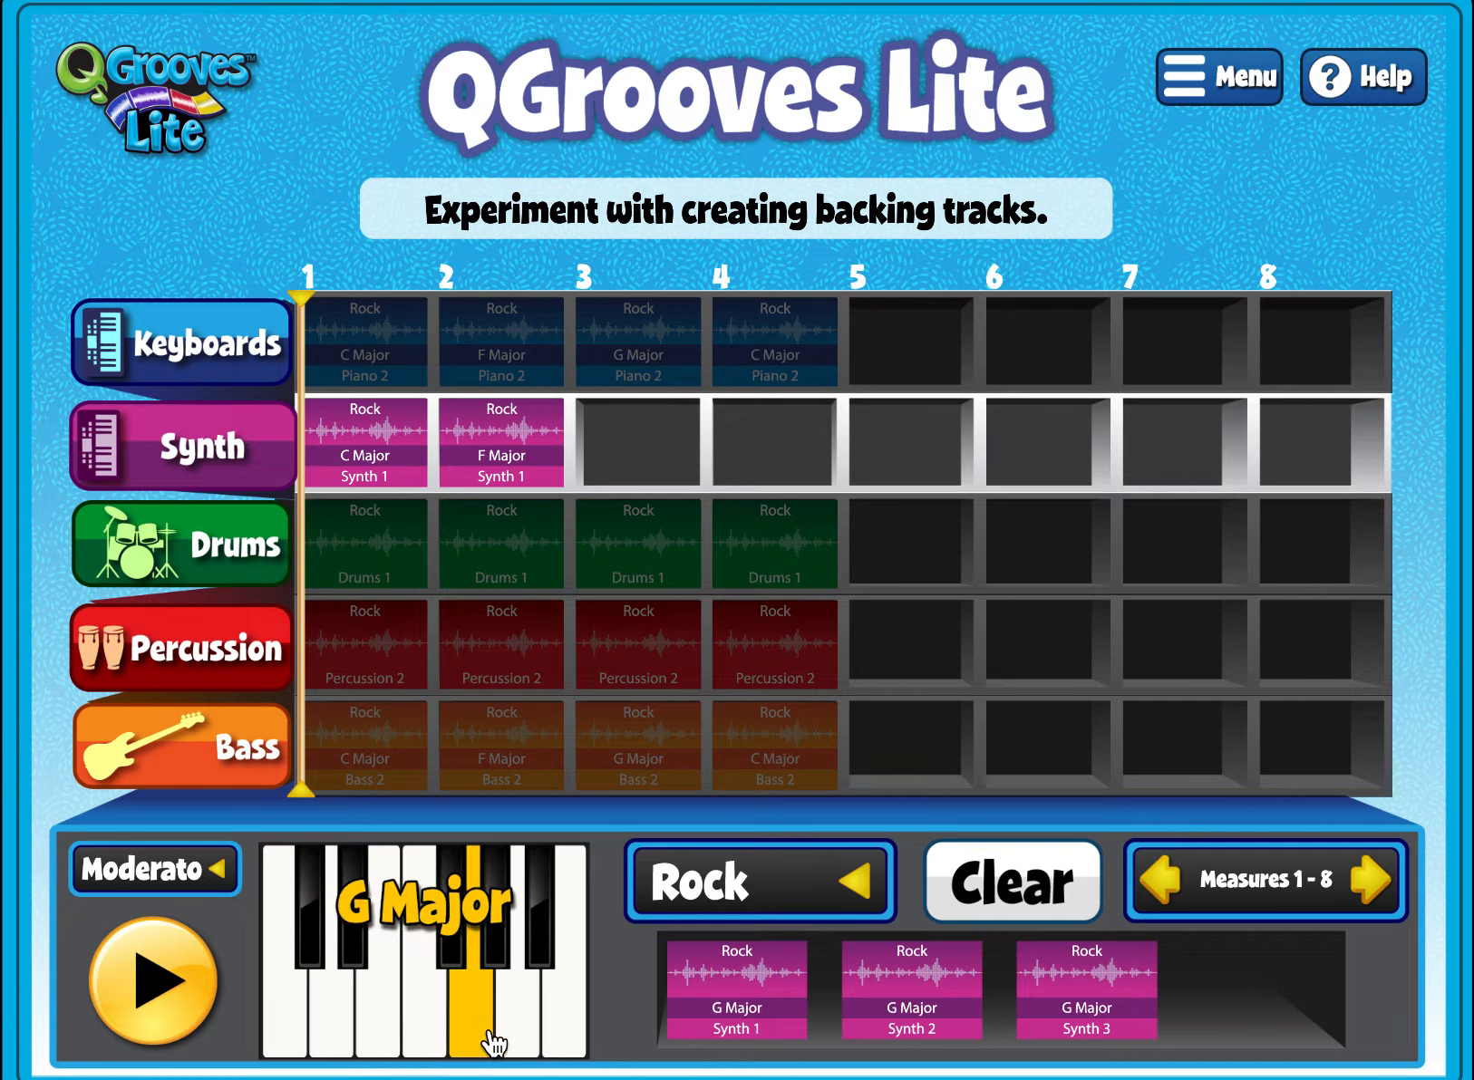
{"action": "left_click_drag", "start_coordinate": [757, 1033], "coordinate": [642, 477]}
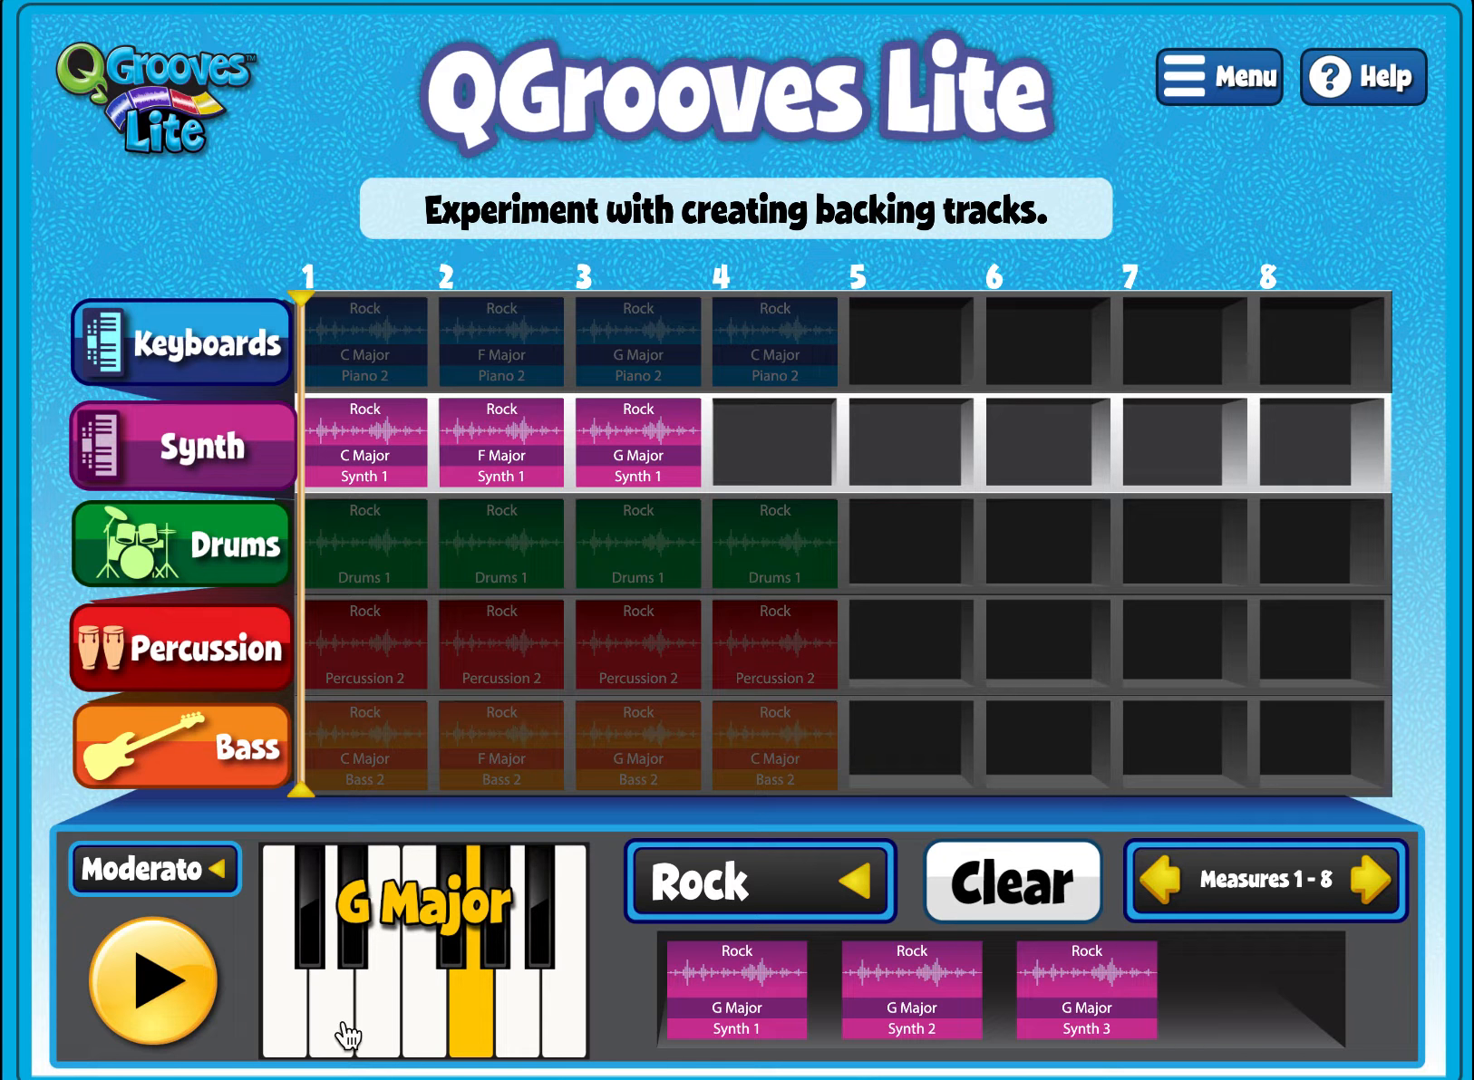
{"action": "left_click", "coordinate": [290, 1035]}
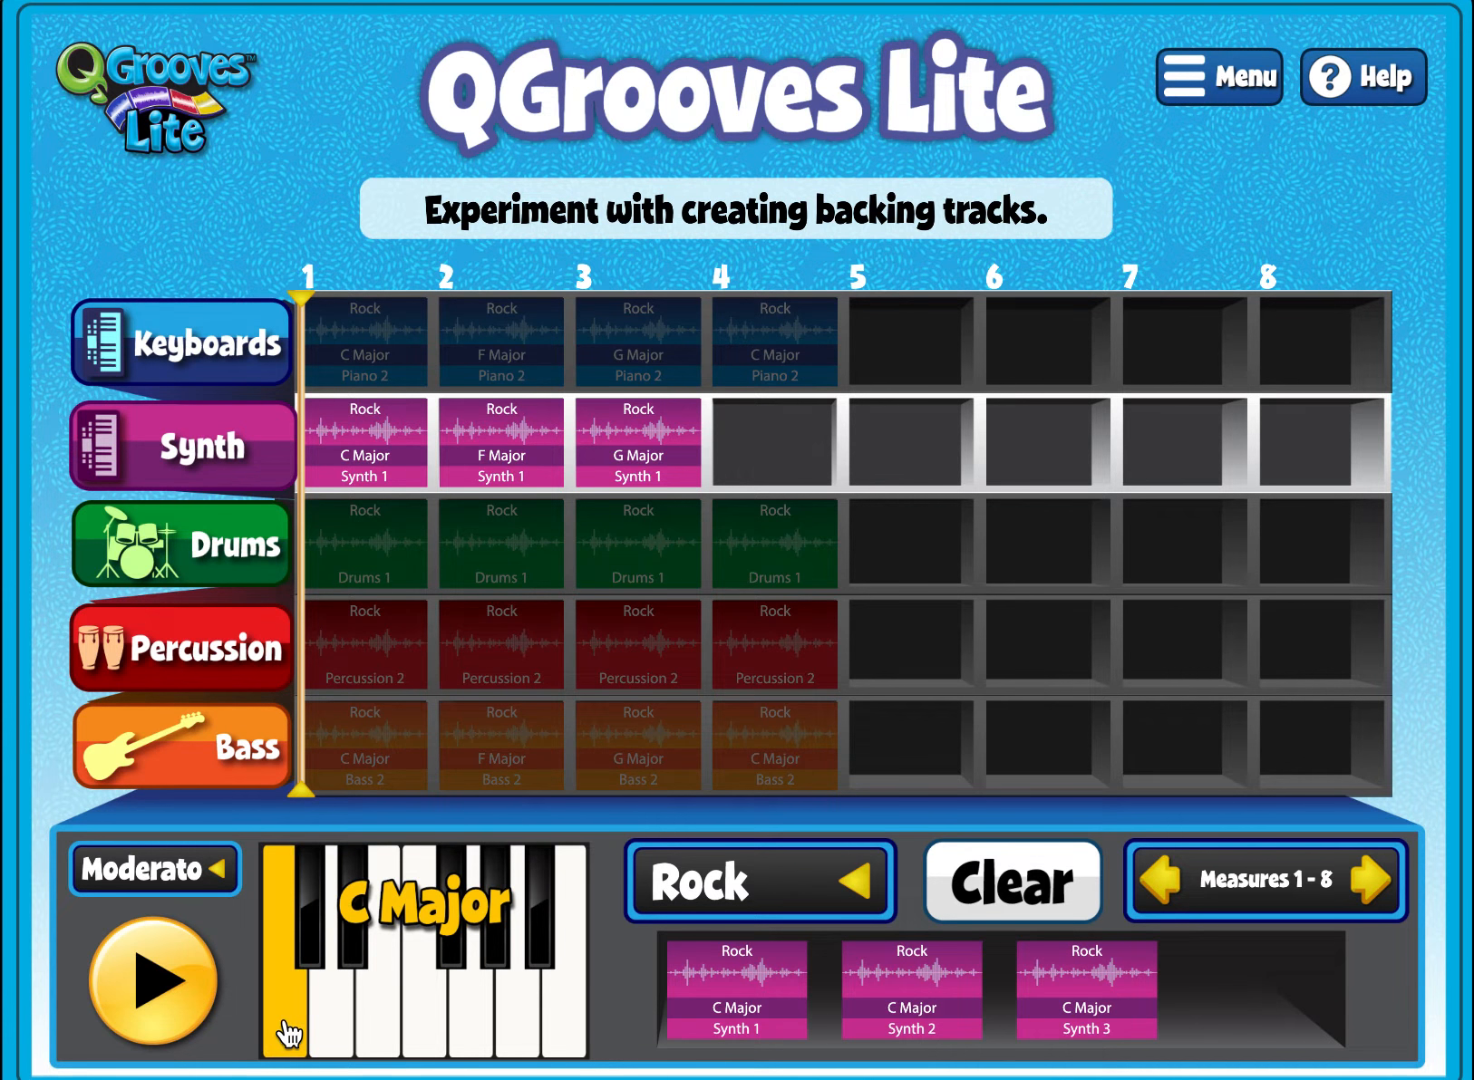
{"action": "left_click_drag", "start_coordinate": [741, 1024], "coordinate": [743, 460]}
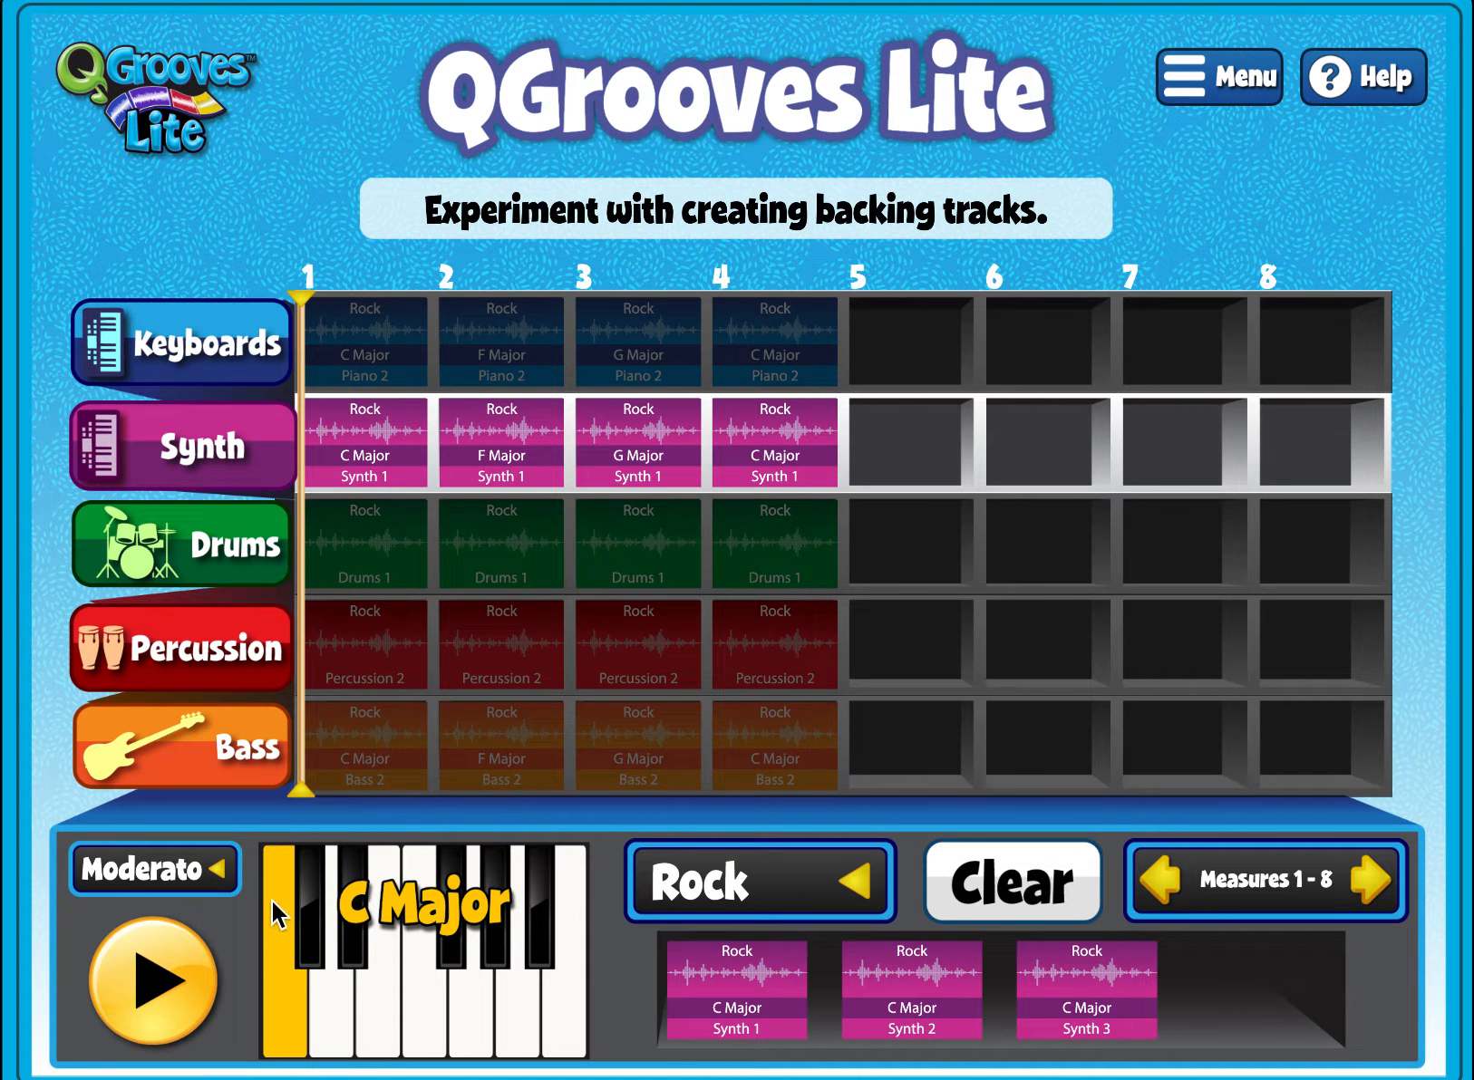
{"action": "left_click", "coordinate": [163, 1002]}
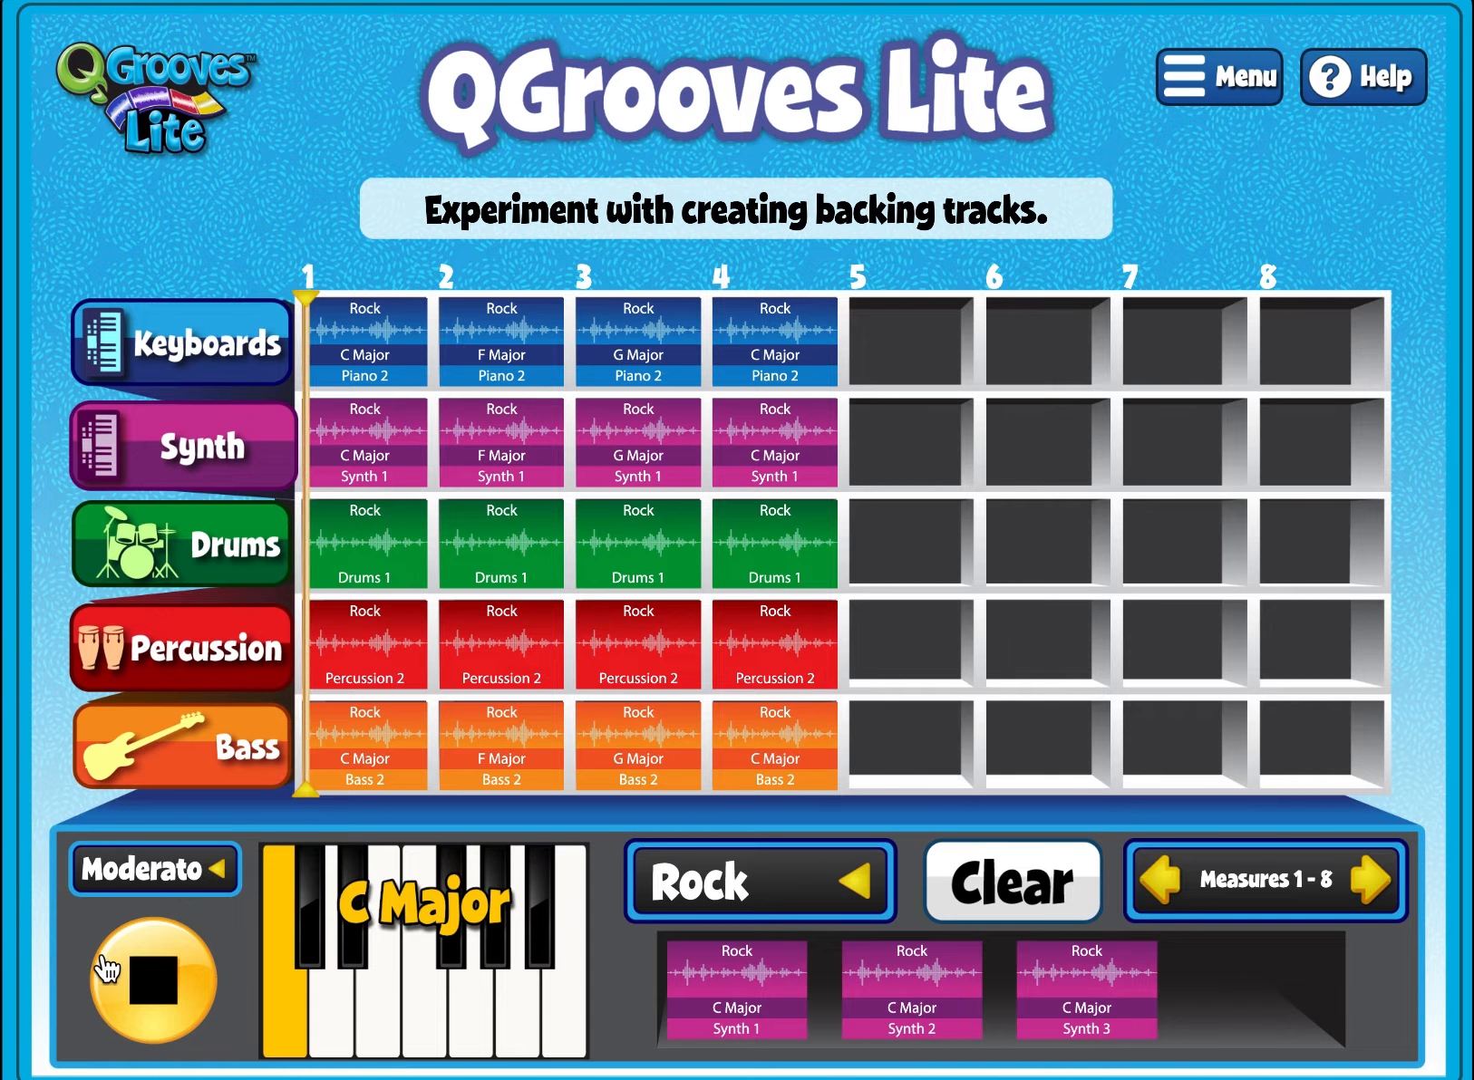
{"action": "left_click", "coordinate": [156, 979]}
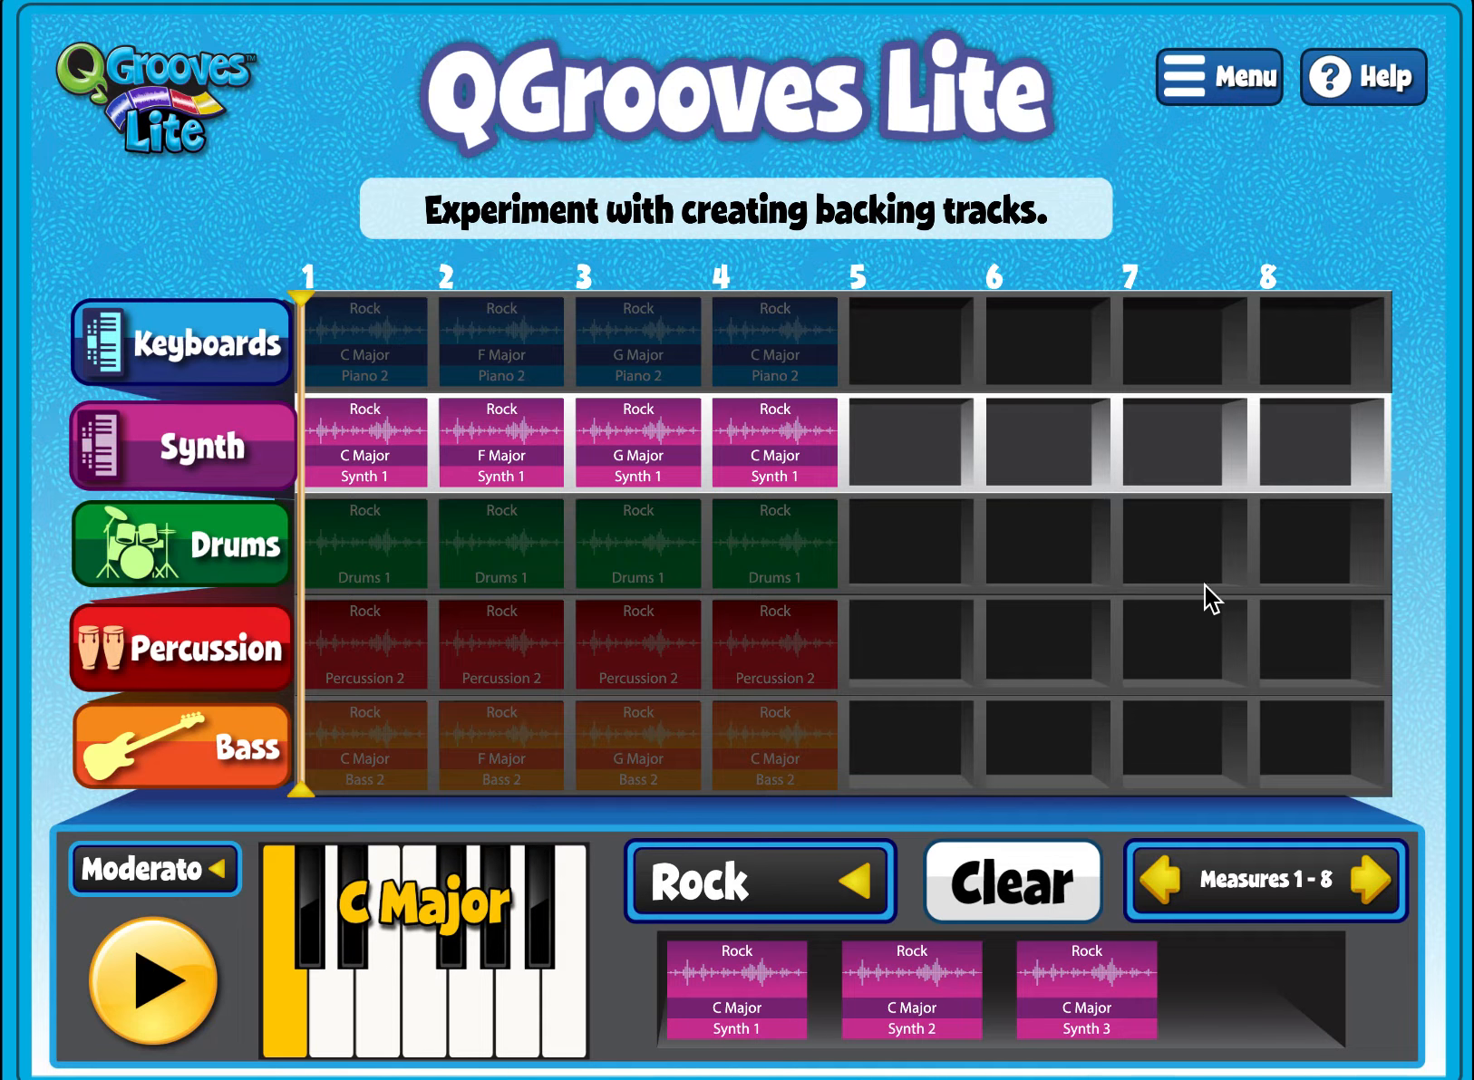
- Save the composition with the title Must Get Out
{"action": "left_click", "coordinate": [1211, 82]}
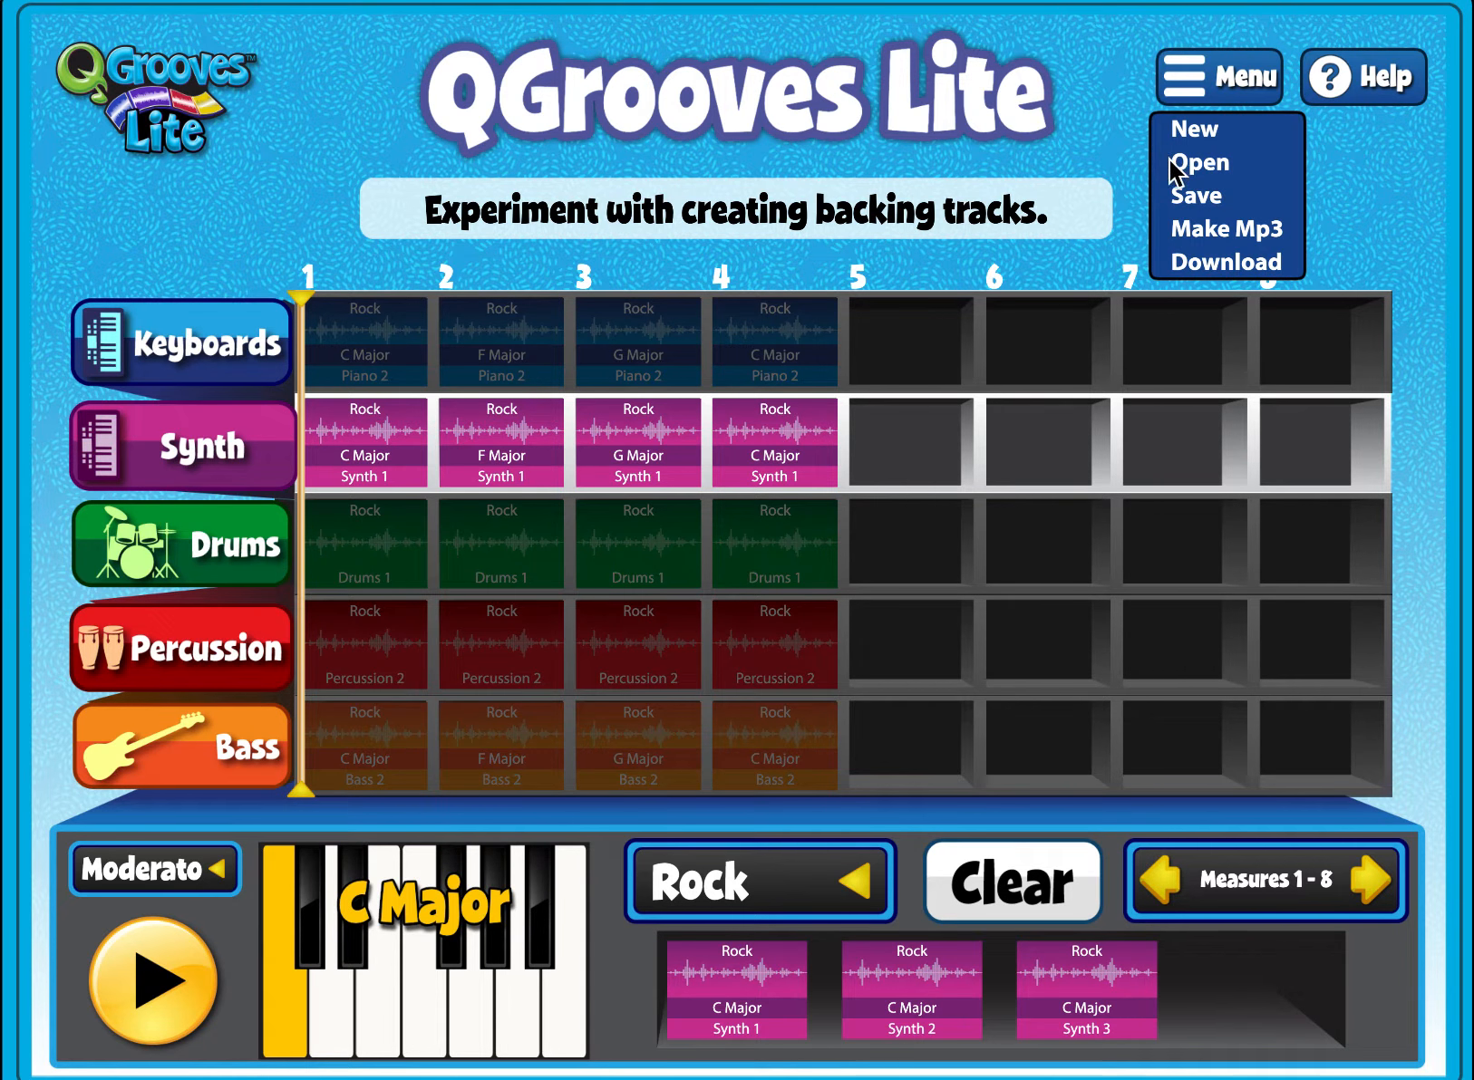
{"action": "left_click", "coordinate": [1195, 197]}
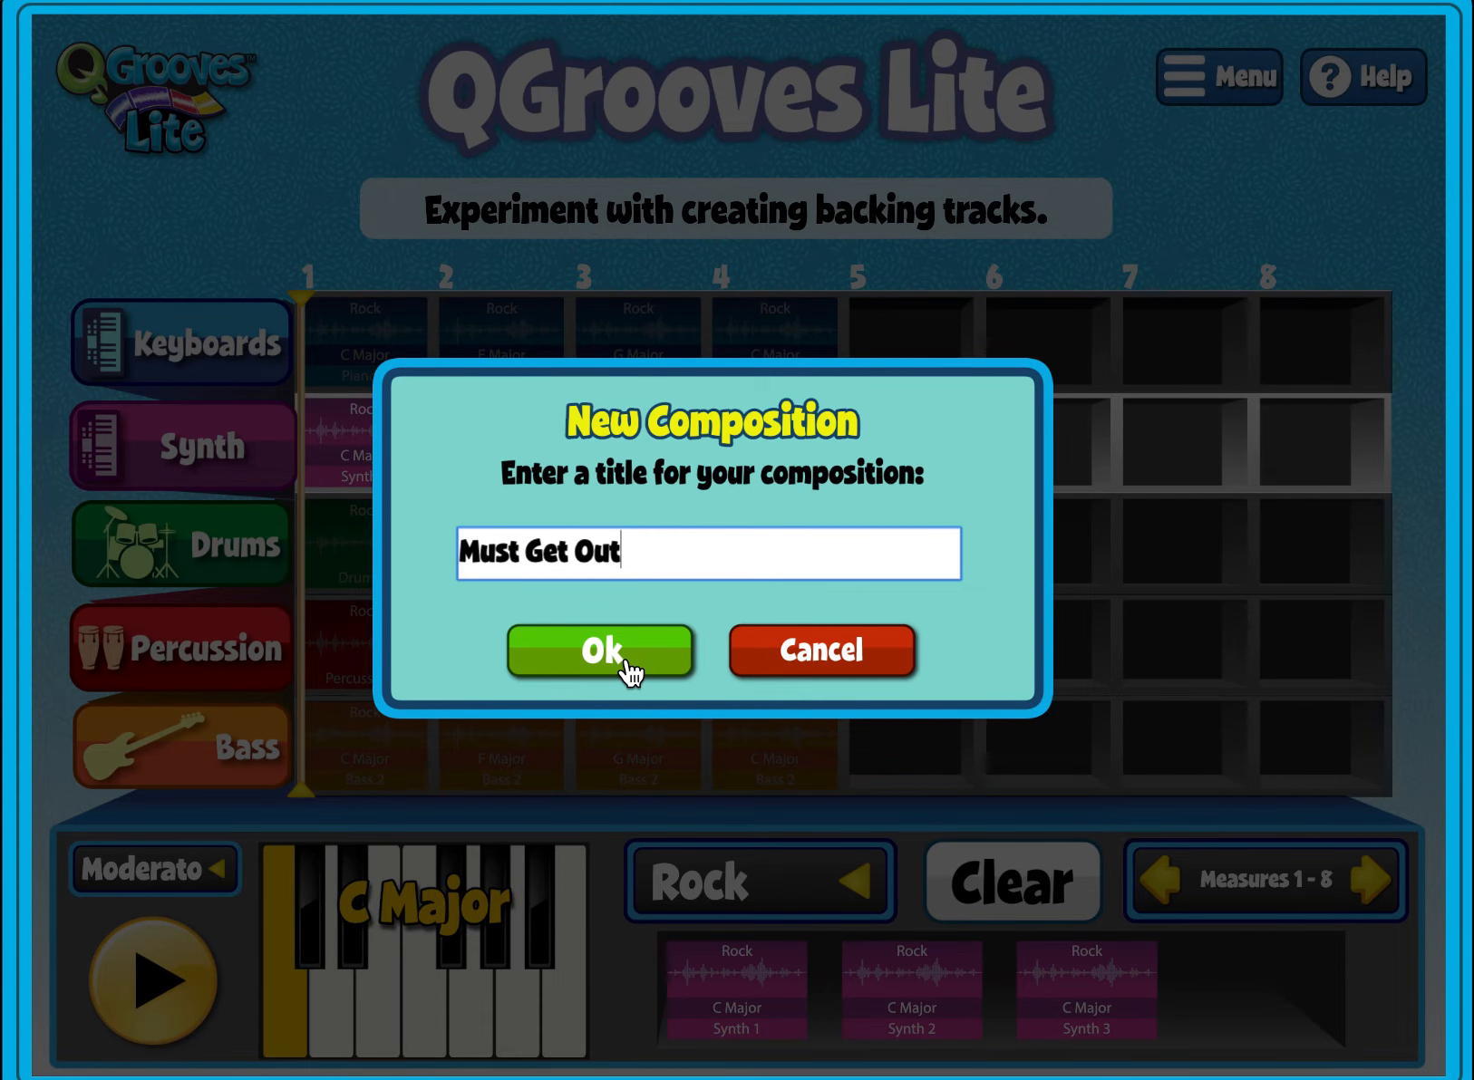
{"action": "left_click", "coordinate": [602, 650]}
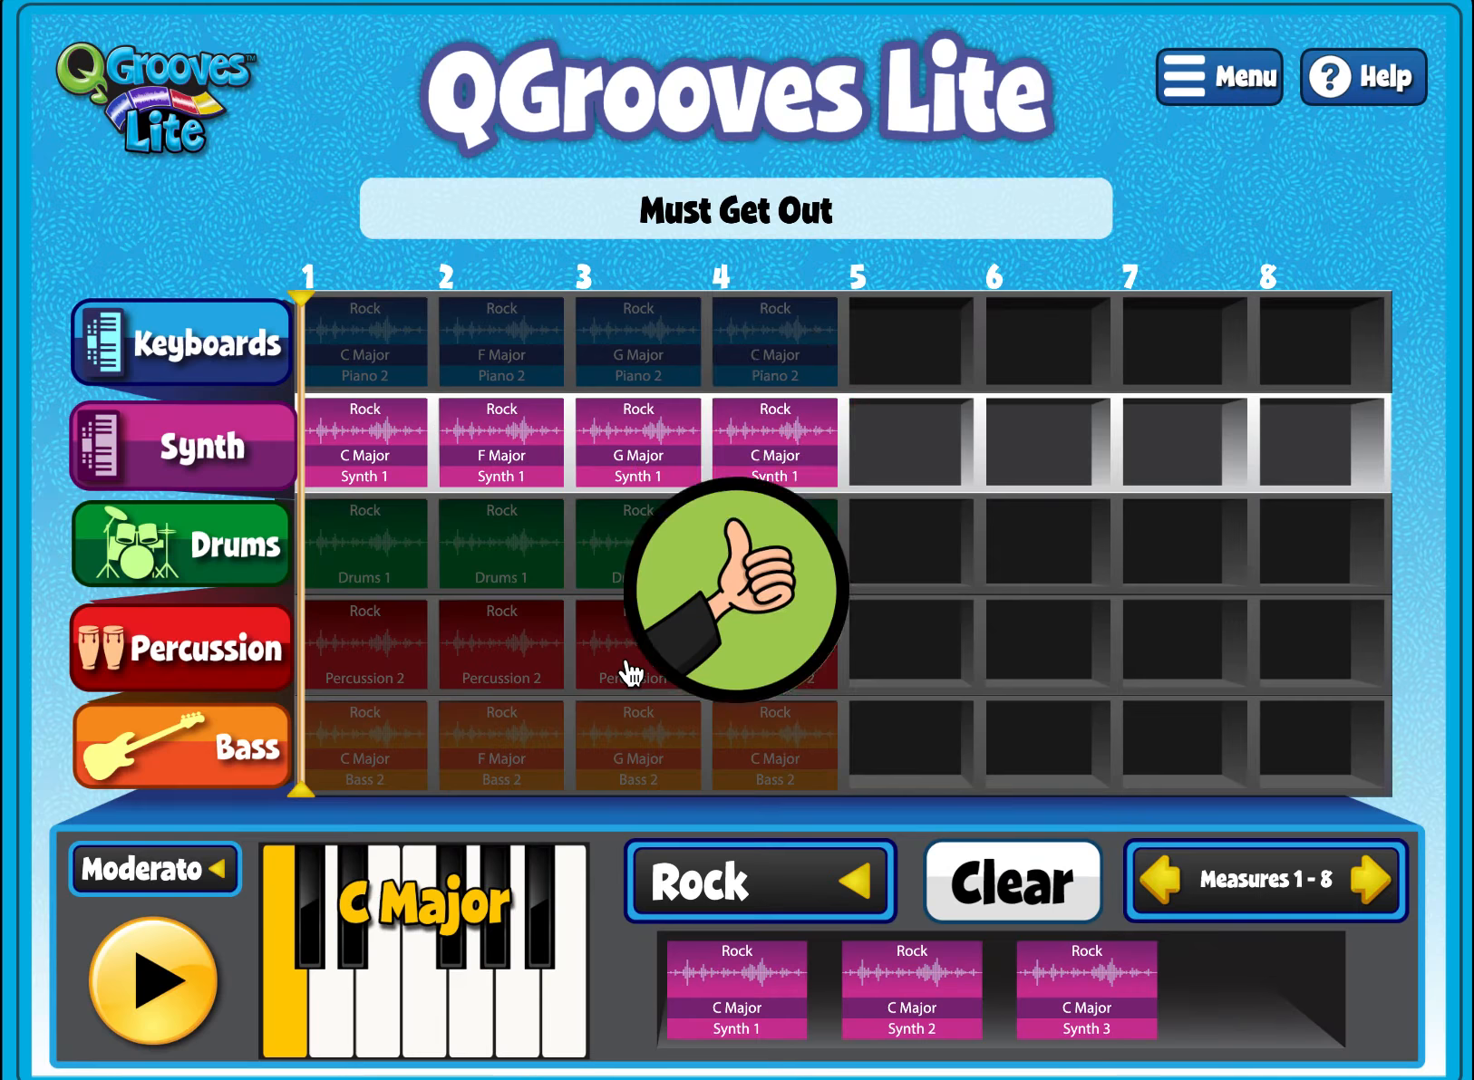